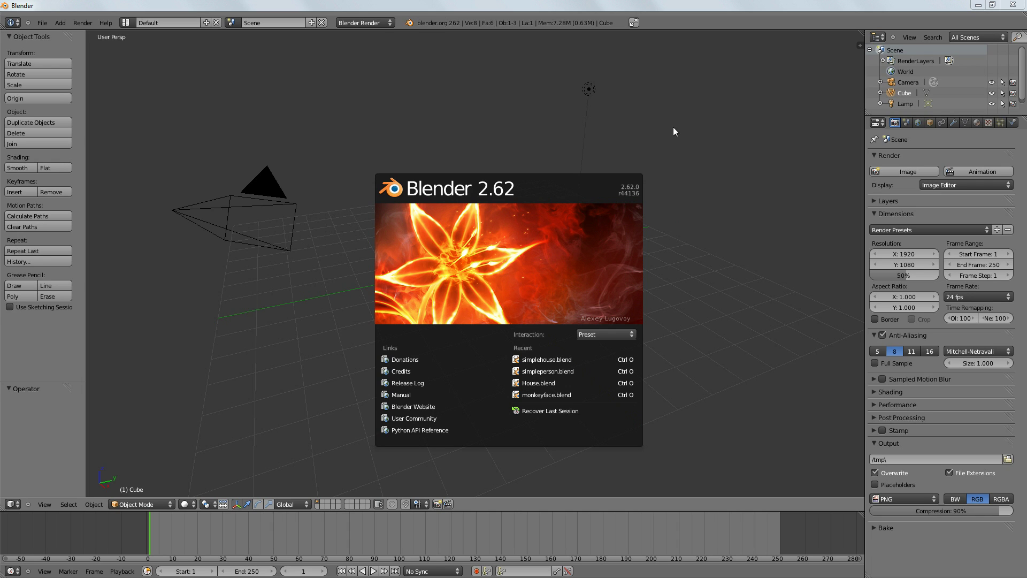
Step: Close the splash screen and open simplehouse.blend from the Desktop via File > Open
{"action": "left_click", "coordinate": [522, 264]}
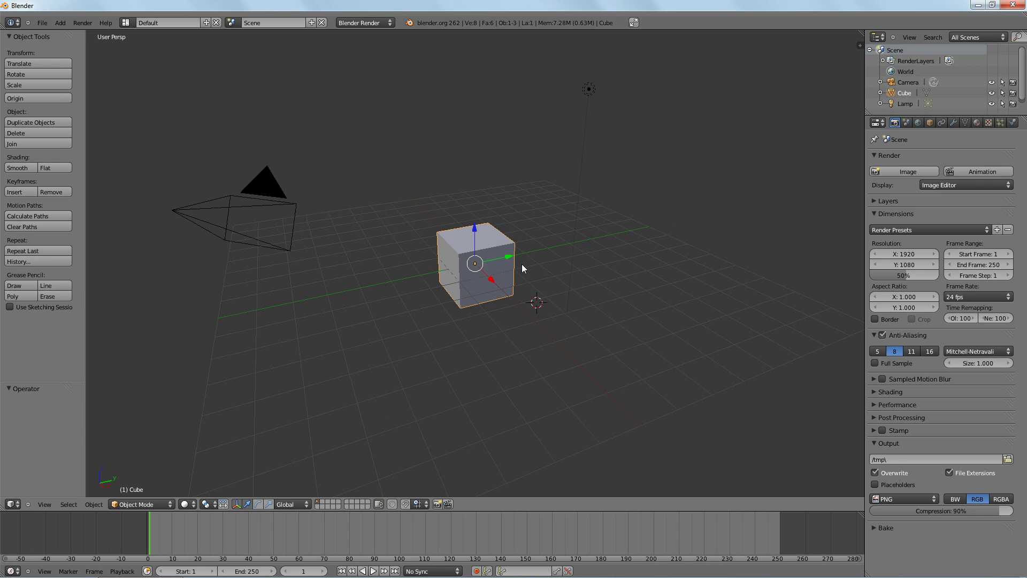
{"action": "left_click", "coordinate": [41, 24]}
{"action": "left_click", "coordinate": [53, 46]}
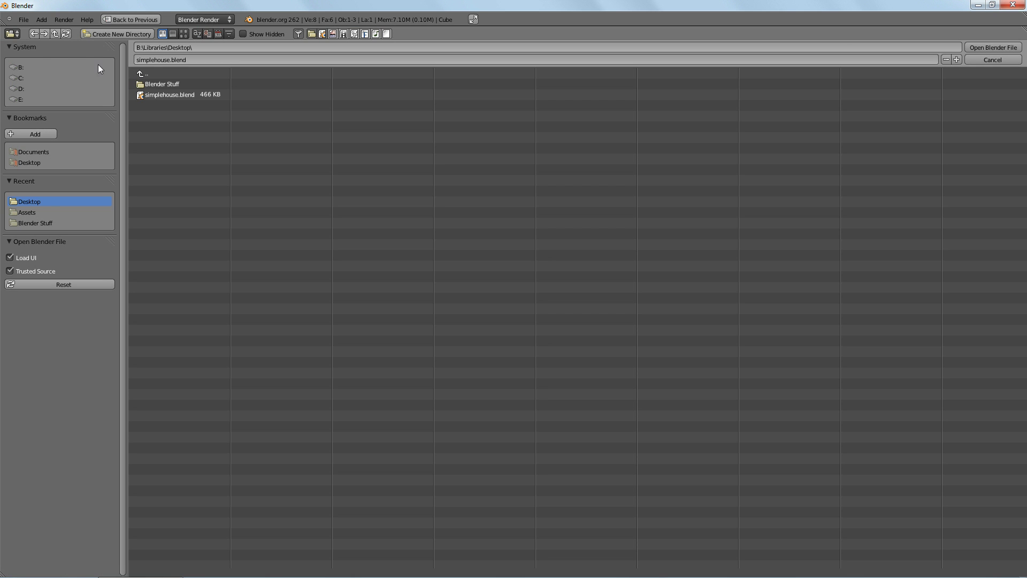
{"action": "left_click", "coordinate": [171, 94]}
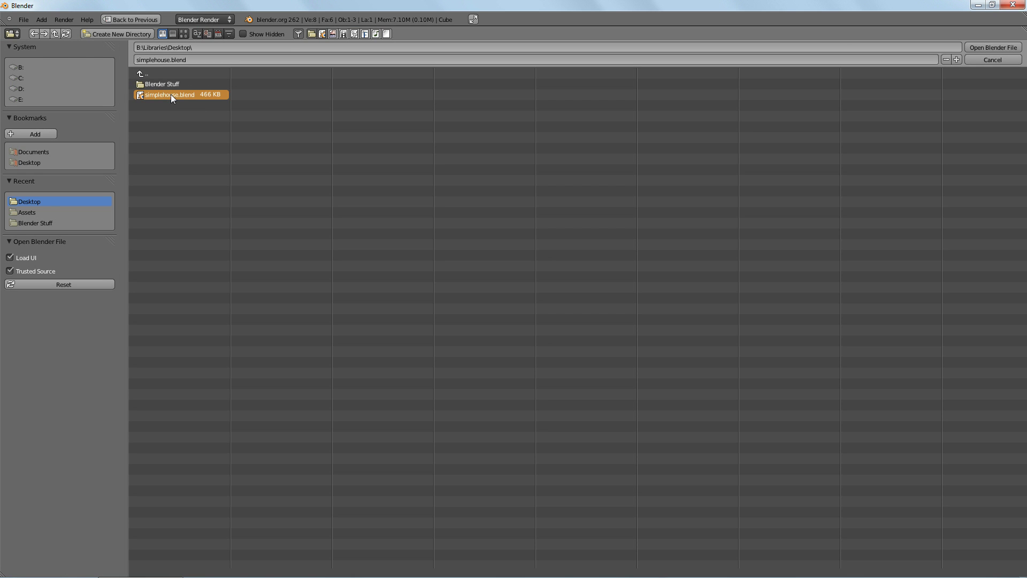
{"action": "left_click", "coordinate": [979, 47]}
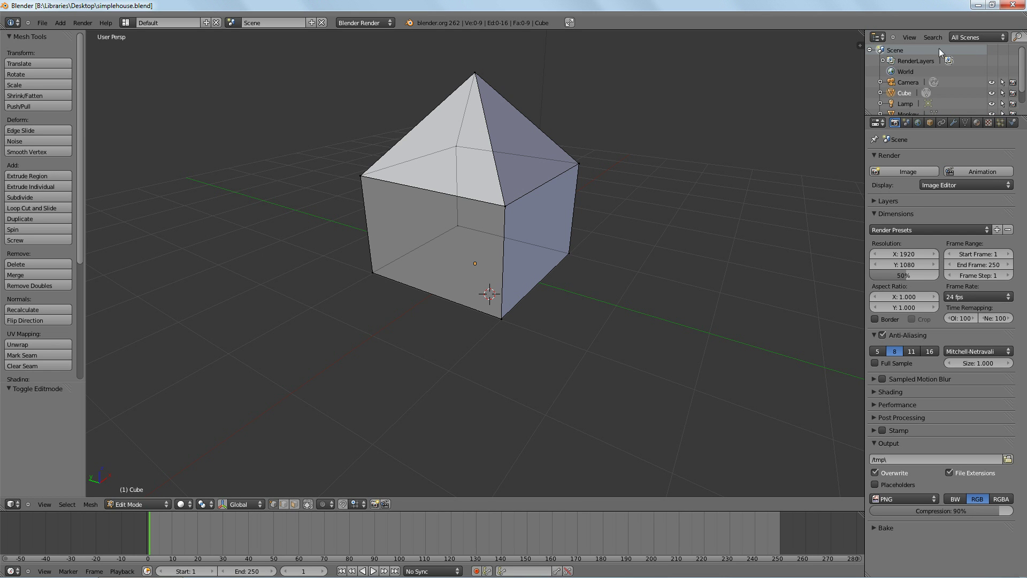
{"action": "scroll", "coordinate": [621, 246], "scroll_direction": "down", "scroll_amount": 2}
{"action": "middle_click_drag", "start_coordinate": [623, 247], "coordinate": [667, 222]}
{"action": "middle_click_drag", "start_coordinate": [330, 264], "coordinate": [386, 279]}
{"action": "middle_click_drag", "start_coordinate": [471, 228], "coordinate": [603, 264]}
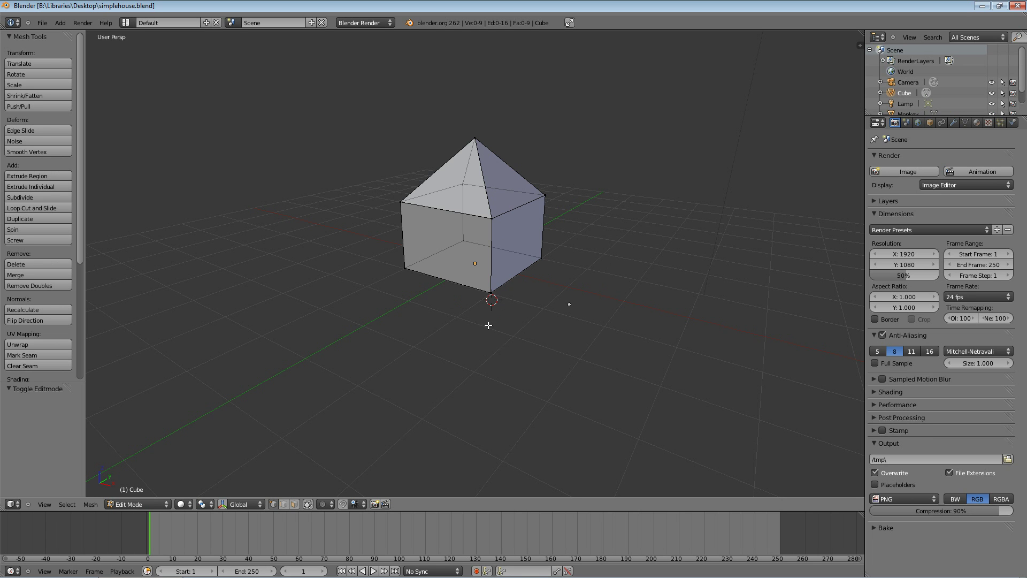
{"action": "middle_click_drag", "start_coordinate": [395, 298], "coordinate": [466, 312]}
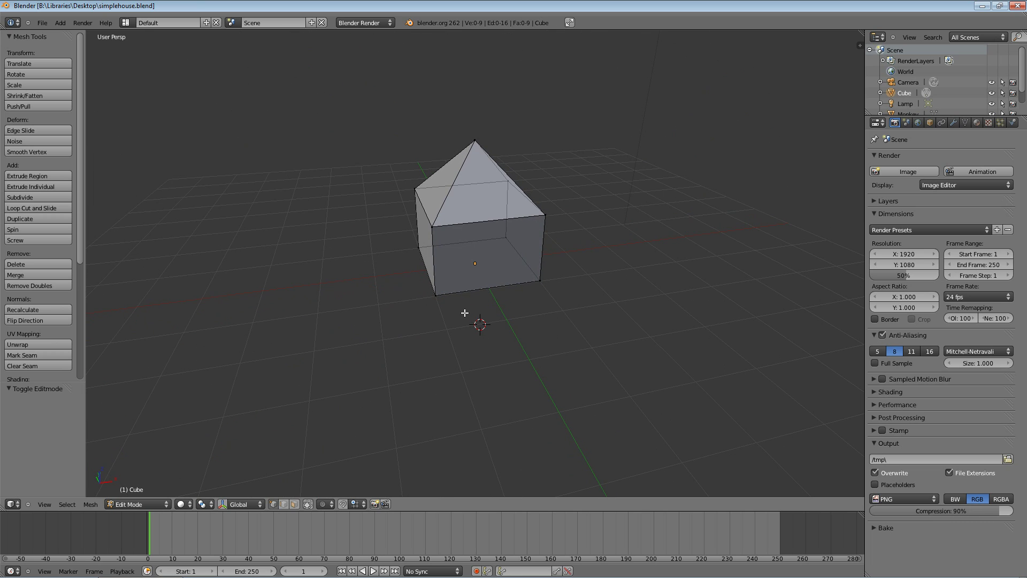
{"action": "left_click", "coordinate": [60, 23]}
{"action": "mouse_move", "coordinate": [64, 33]}
{"action": "middle_click_drag", "start_coordinate": [501, 338], "coordinate": [508, 296]}
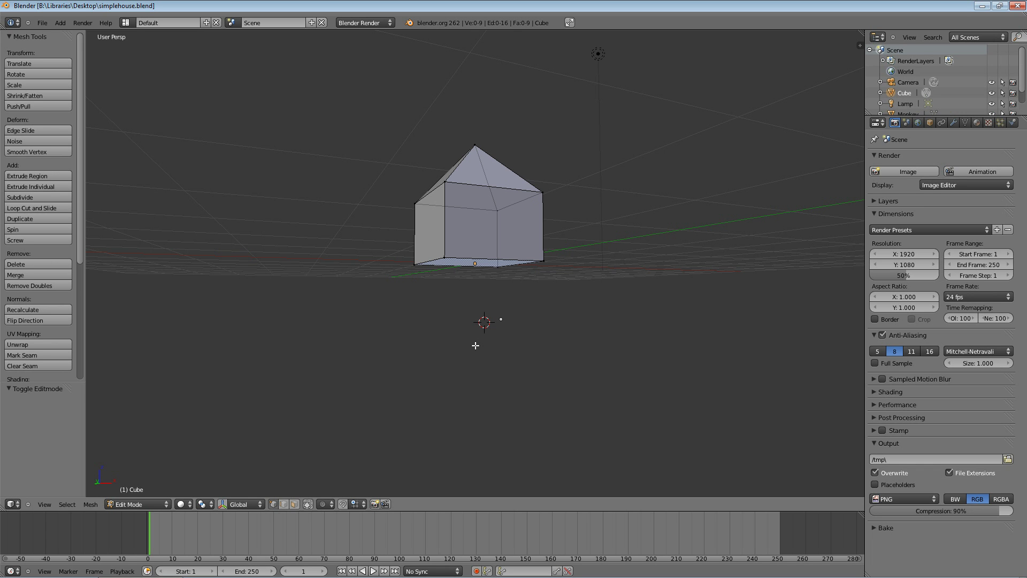
{"action": "middle_click_drag", "start_coordinate": [587, 255], "coordinate": [485, 332]}
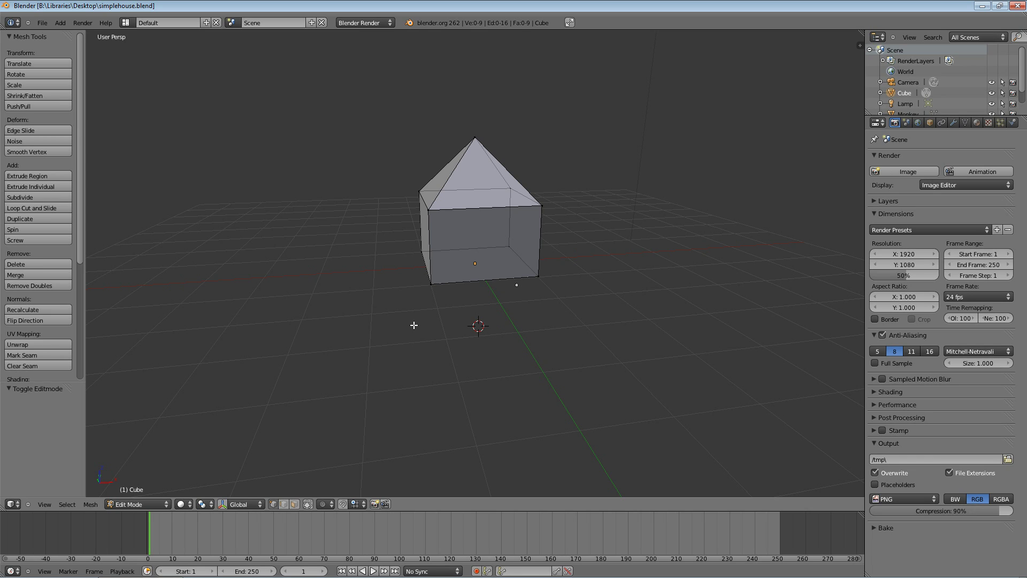
{"action": "middle_click_drag", "start_coordinate": [413, 325], "coordinate": [203, 413]}
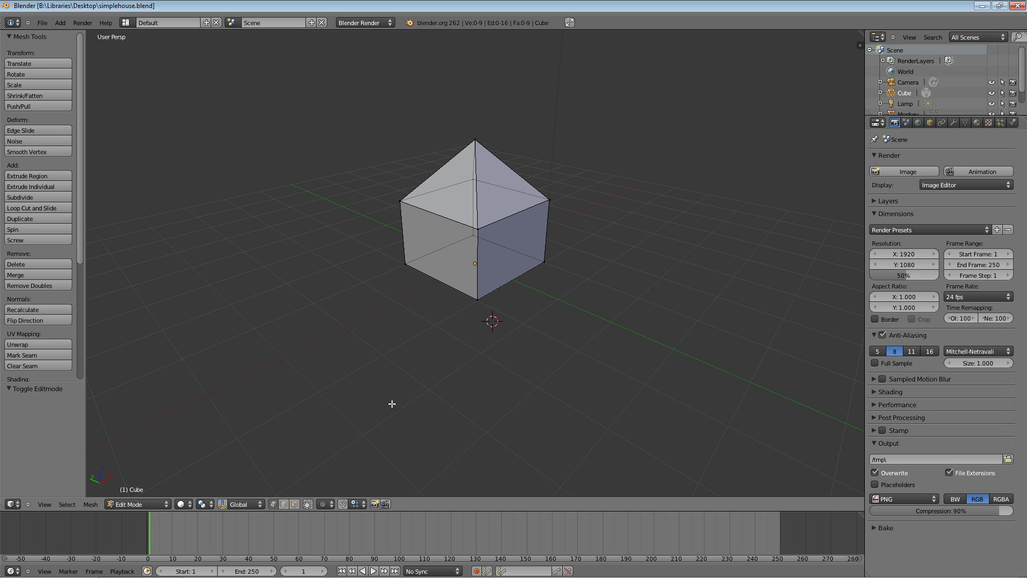
{"action": "middle_click_drag", "start_coordinate": [413, 394], "coordinate": [428, 332]}
Step: Select the house's lower-left bottom vertex and snap the 3D cursor to it with Cursor to Selected
{"action": "left_click", "coordinate": [426, 293]}
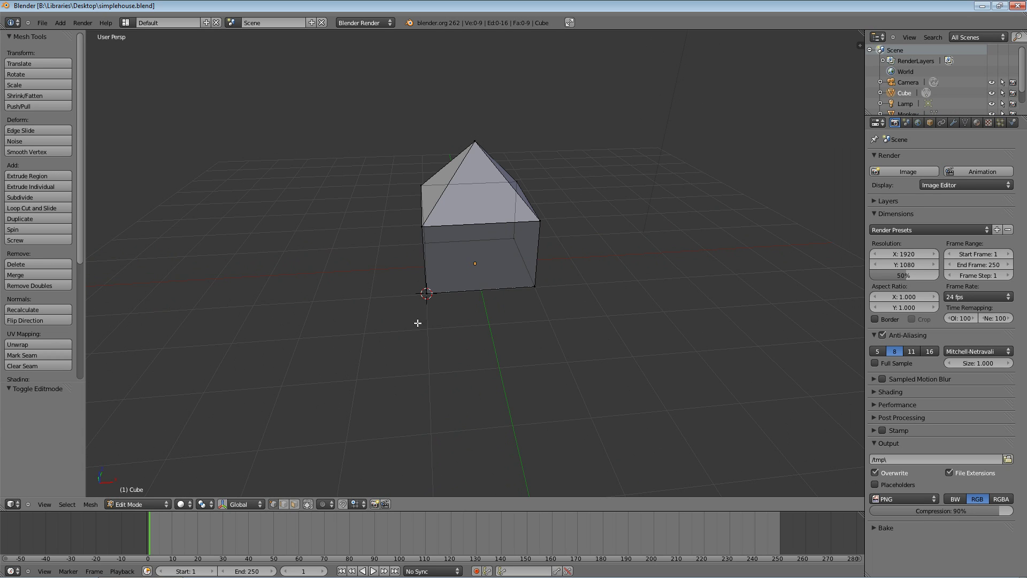
{"action": "left_click", "coordinate": [539, 347]}
{"action": "right_click", "coordinate": [426, 293]}
{"action": "middle_click_drag", "start_coordinate": [403, 335], "coordinate": [439, 320]}
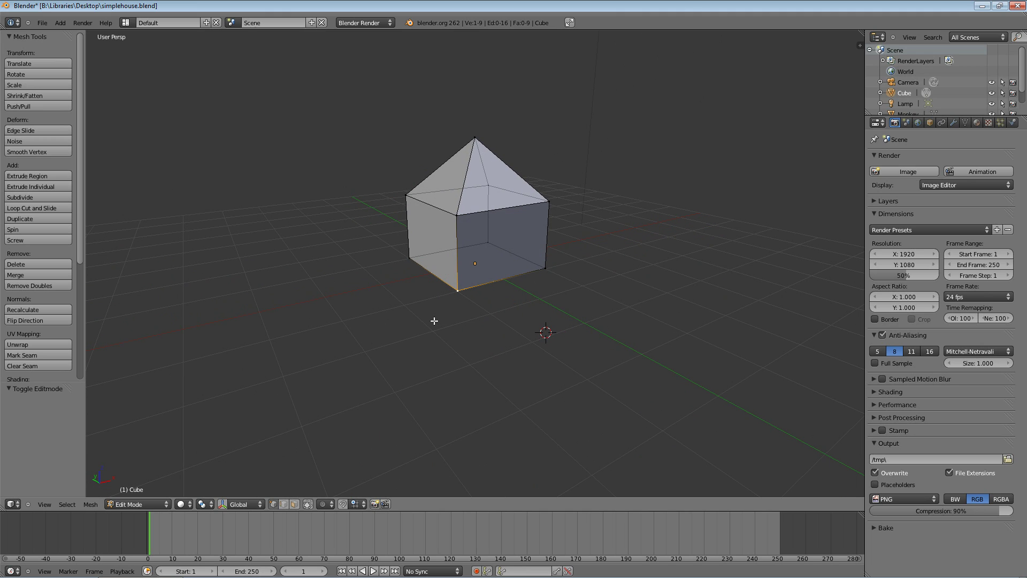
{"action": "key", "text": "shift+s"}
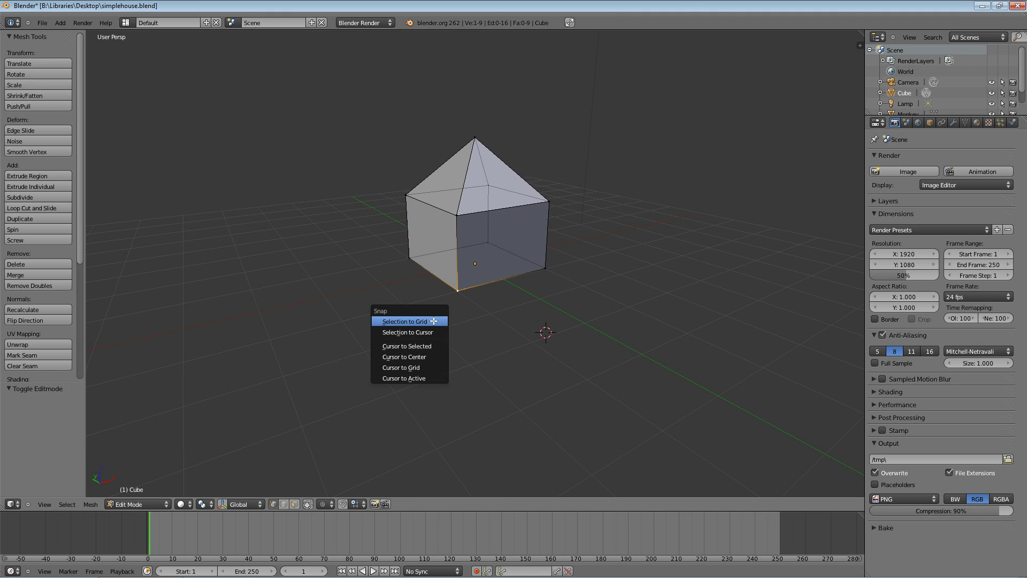
{"action": "left_click", "coordinate": [418, 349]}
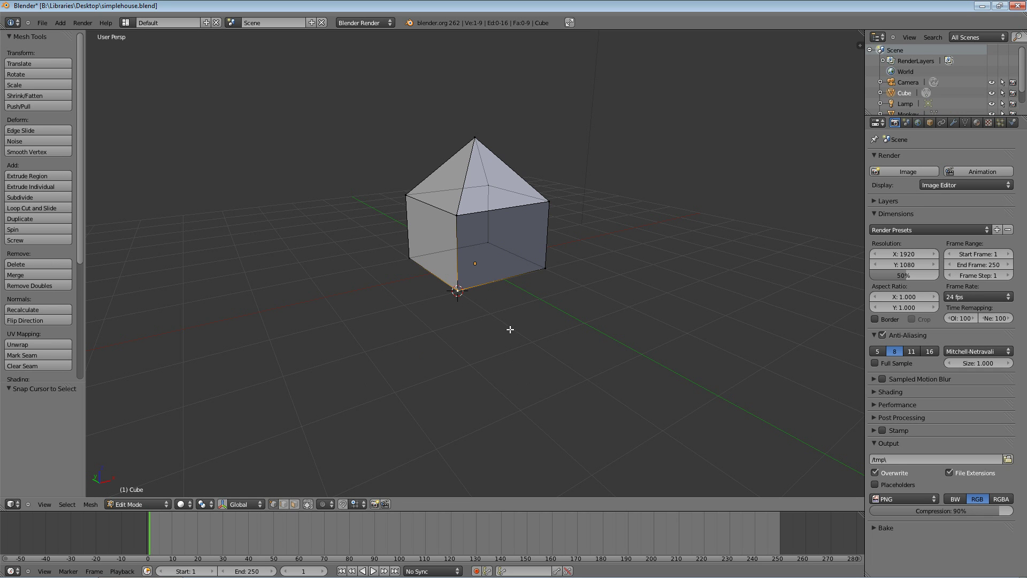
{"action": "mouse_move", "coordinate": [510, 333]}
{"action": "middle_mouse_down"}
{"action": "mouse_move", "coordinate": [505, 294]}
{"action": "mouse_move", "coordinate": [557, 300]}
{"action": "mouse_move", "coordinate": [576, 317]}
{"action": "mouse_move", "coordinate": [560, 346]}
{"action": "mouse_move", "coordinate": [465, 342]}
{"action": "mouse_move", "coordinate": [504, 341]}
{"action": "middle_mouse_up"}
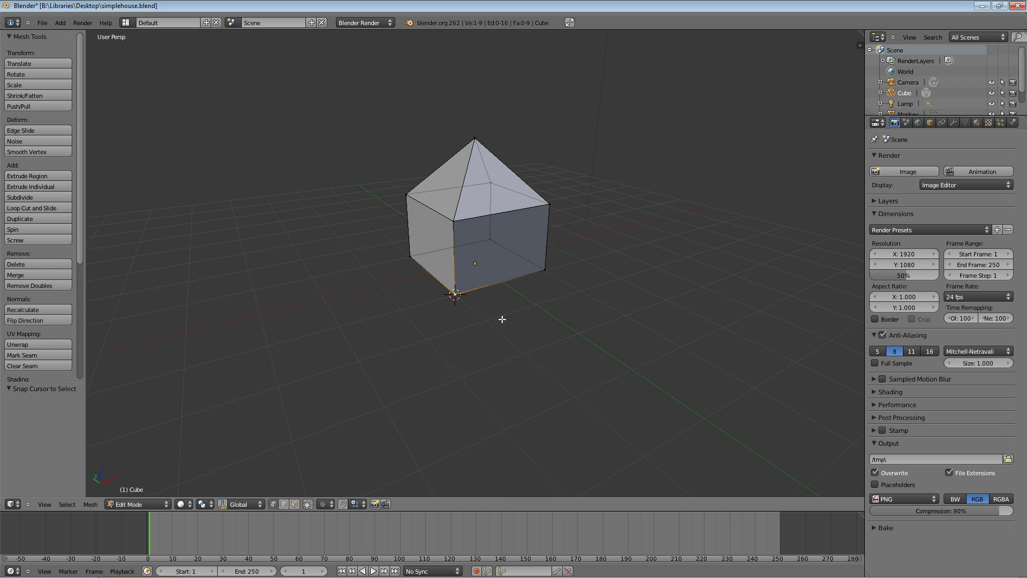
{"action": "key", "text": "shift+s"}
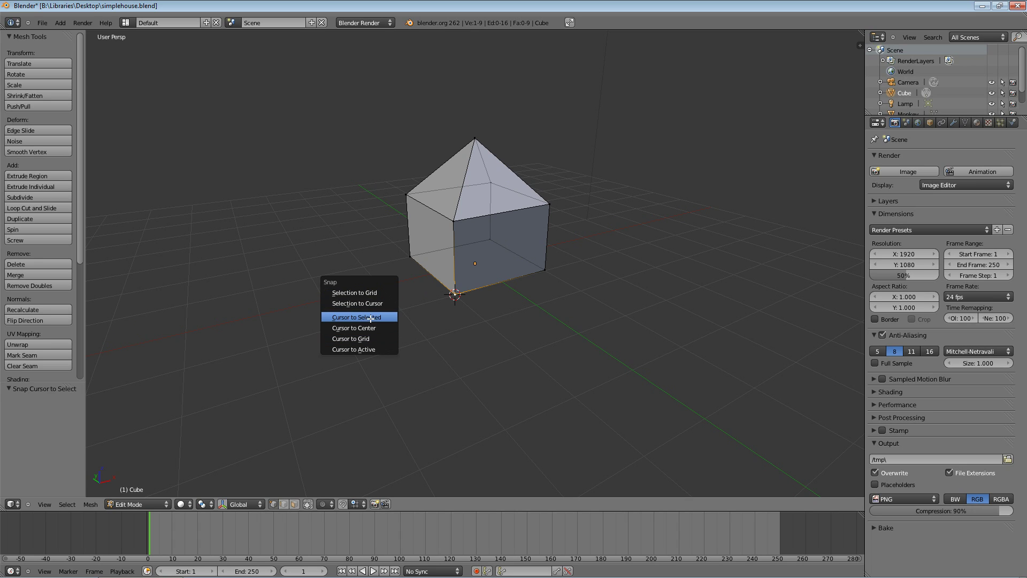
{"action": "left_click", "coordinate": [371, 318]}
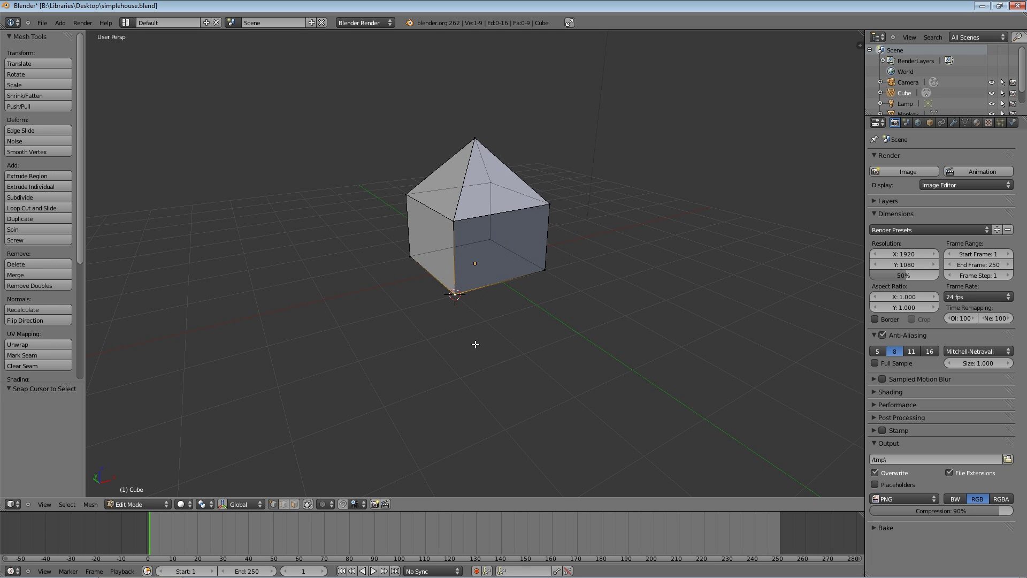
{"action": "mouse_move", "coordinate": [486, 344]}
{"action": "middle_mouse_down"}
{"action": "mouse_move", "coordinate": [470, 381]}
{"action": "mouse_move", "coordinate": [452, 351]}
{"action": "mouse_move", "coordinate": [481, 335]}
{"action": "middle_mouse_up"}
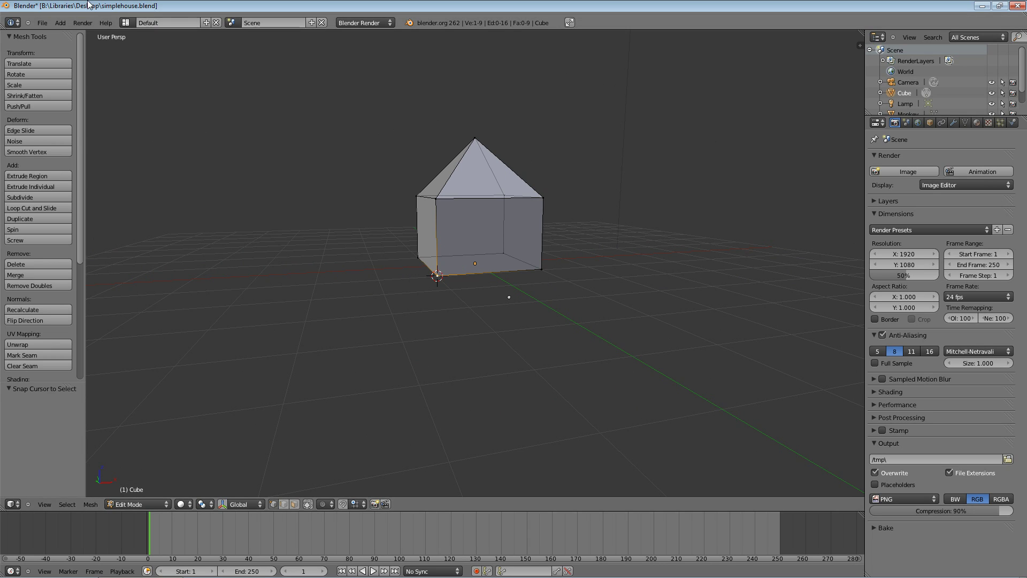
Step: Add a plane mesh at the 3D cursor on the house's corner
{"action": "left_click", "coordinate": [60, 23]}
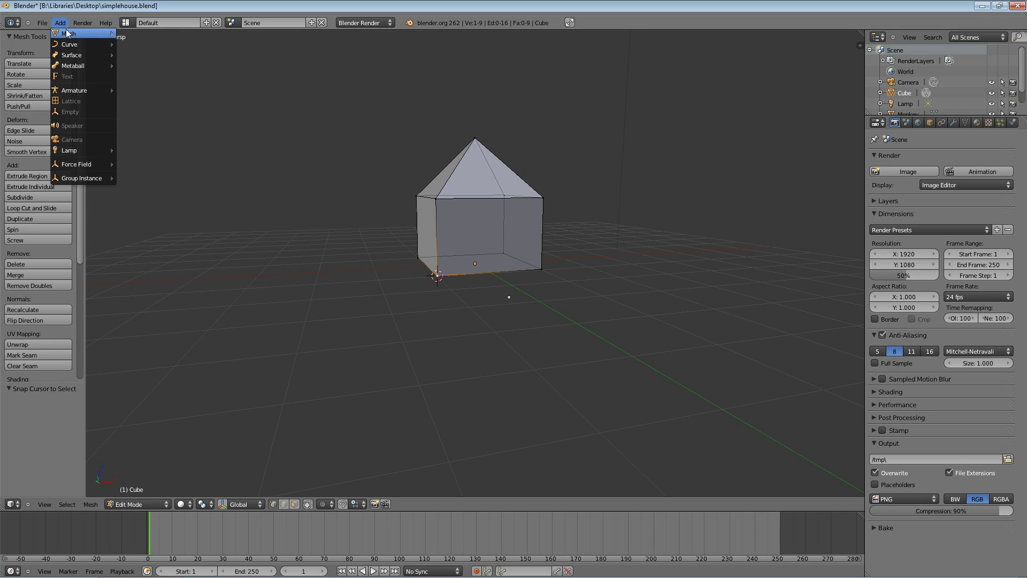
{"action": "mouse_move", "coordinate": [69, 34]}
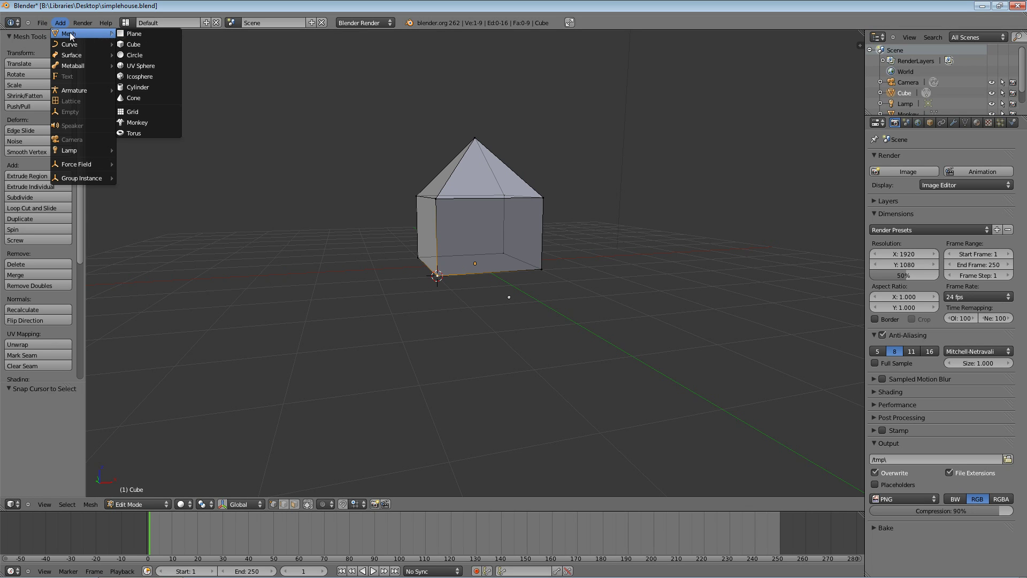
{"action": "left_click", "coordinate": [134, 34]}
{"action": "middle_click_drag", "start_coordinate": [207, 200], "coordinate": [211, 266]}
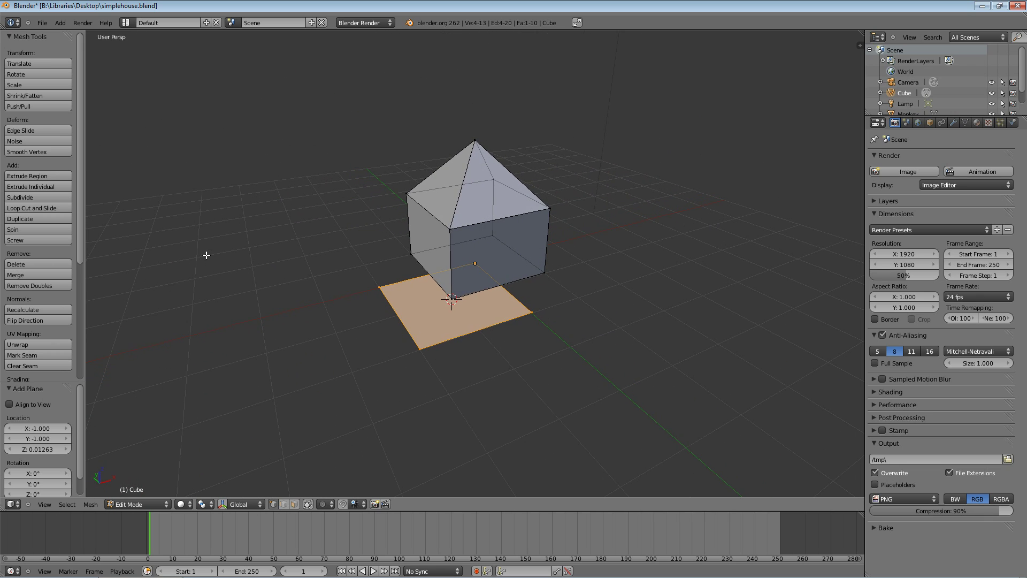
Step: Scale the new plane uniformly by a factor of 7 on X, Y and Z
{"action": "key", "text": "s"}
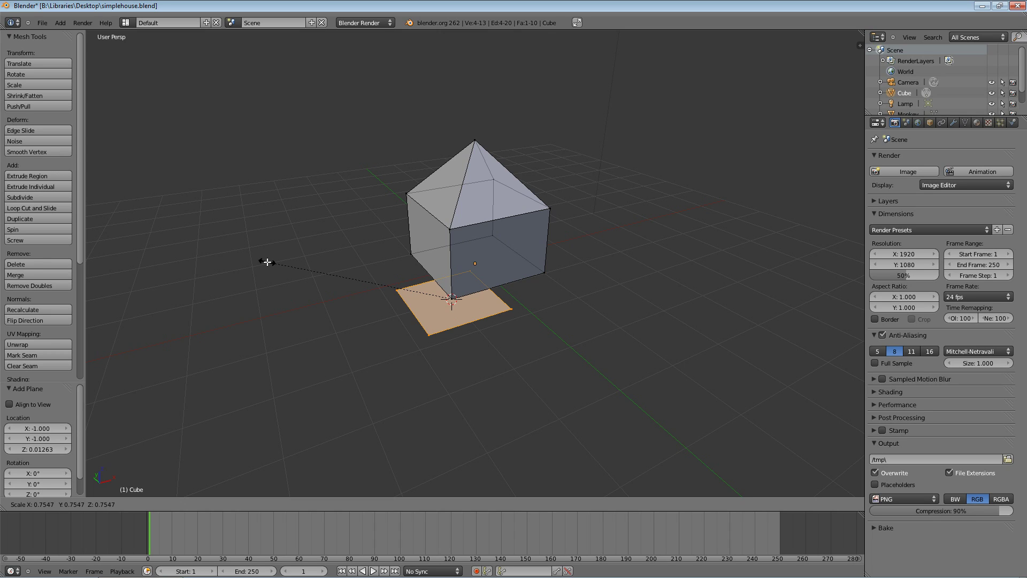
{"action": "type", "text": "7"}
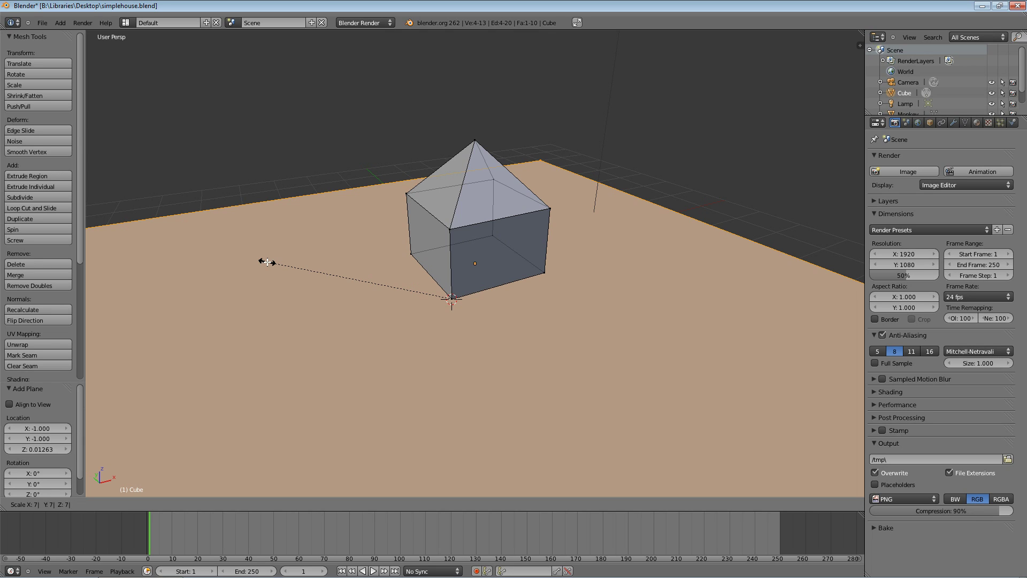
{"action": "key", "text": "Return"}
{"action": "type", "text": "8"}
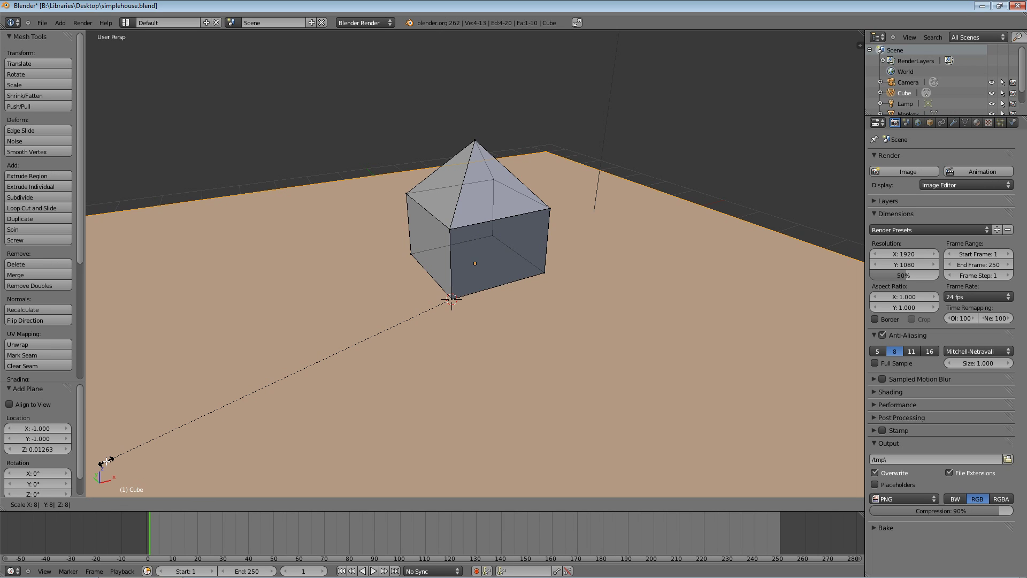
{"action": "type", "text": "9"}
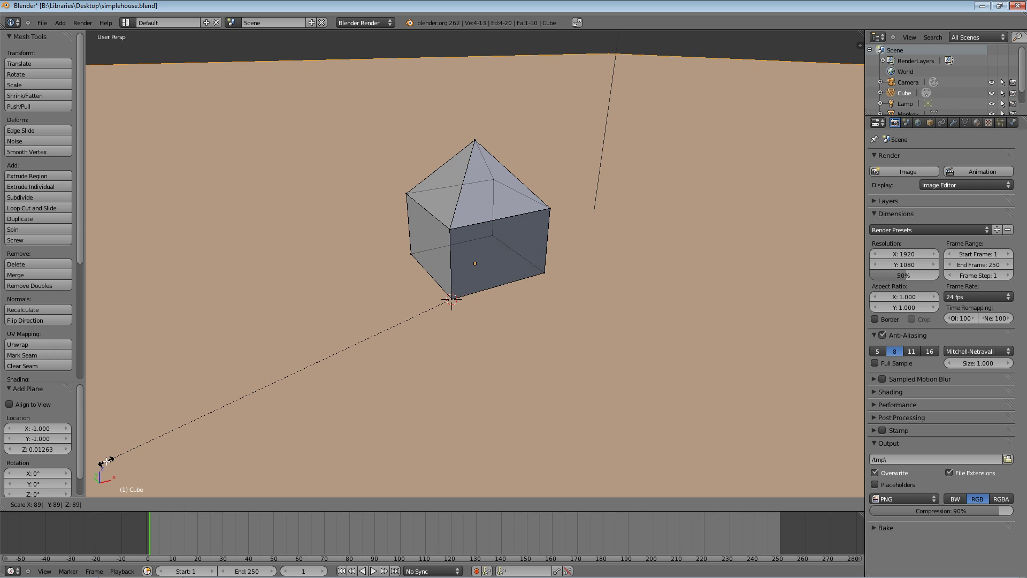
{"action": "type", "text": "1"}
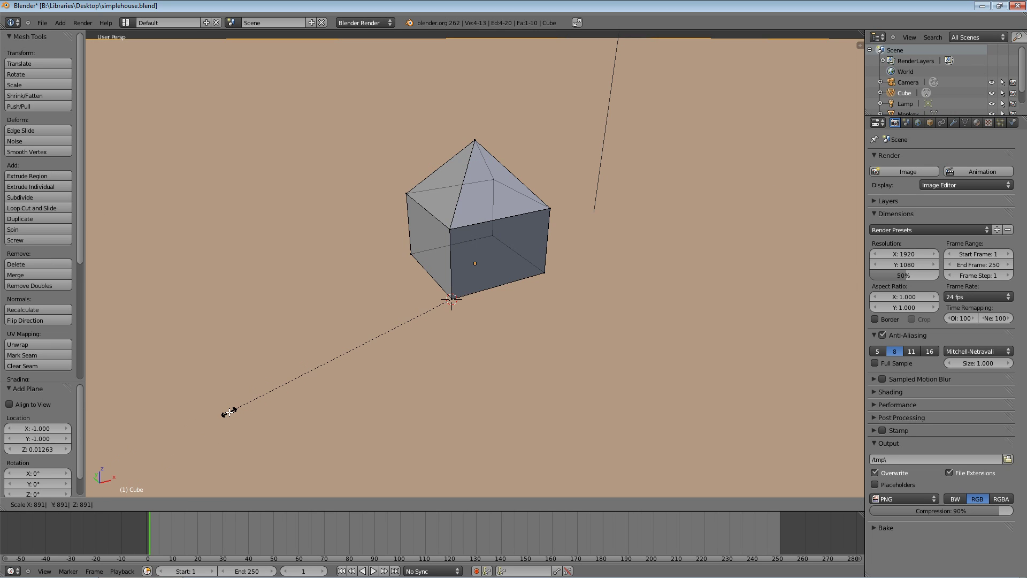
{"action": "key", "text": "Return"}
{"action": "type", "text": "7"}
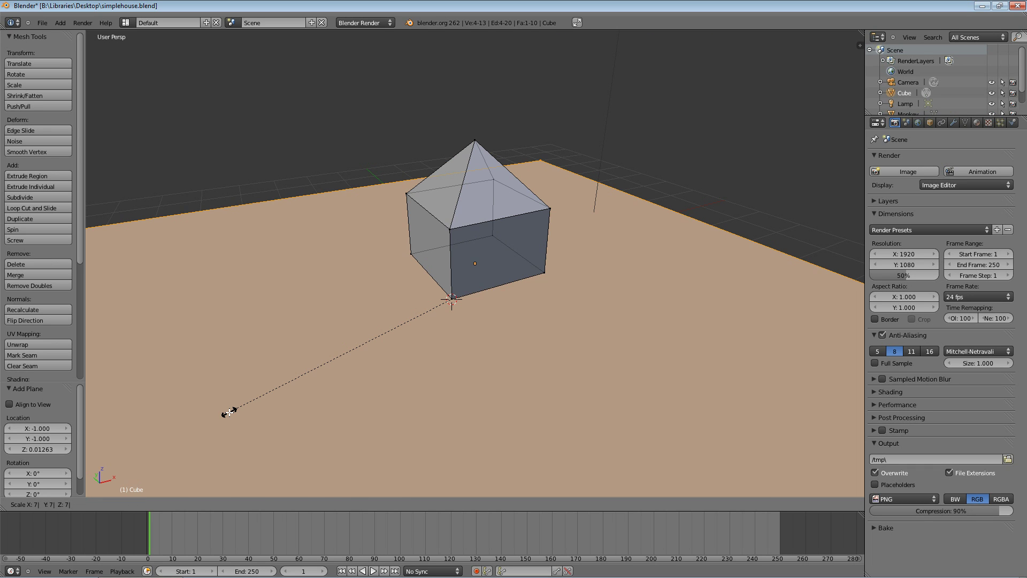
{"action": "key", "text": "Return"}
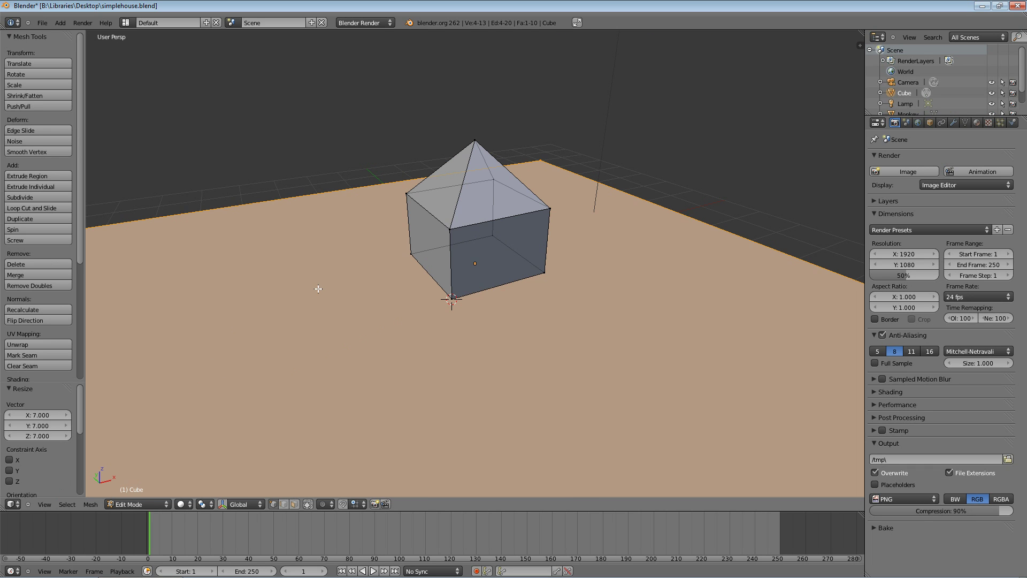
{"action": "middle_click_drag", "start_coordinate": [299, 291], "coordinate": [489, 304]}
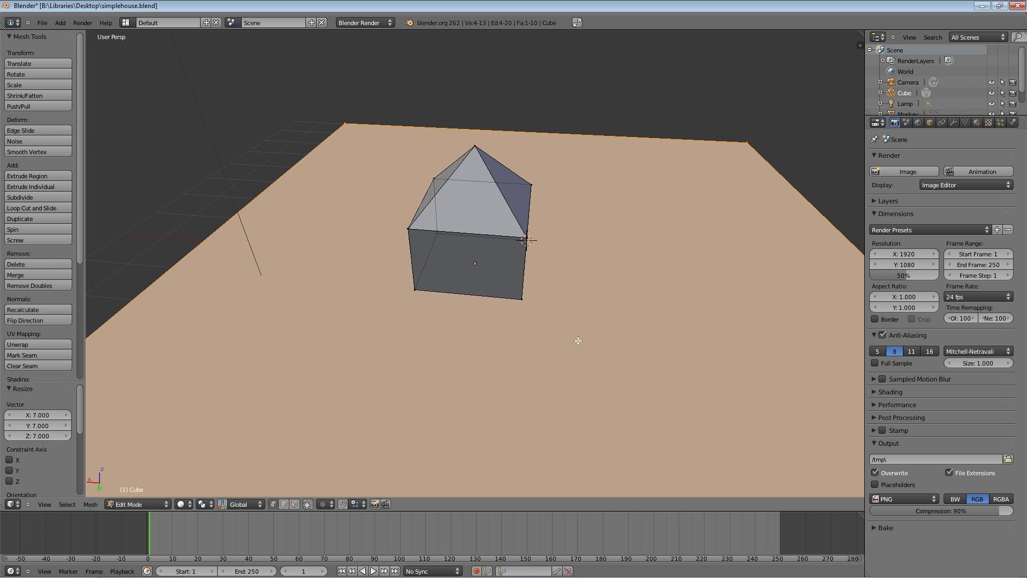
Step: Deselect all with A, then orbit to check the house resting on the ground plane
{"action": "middle_click_drag", "start_coordinate": [576, 344], "coordinate": [486, 307]}
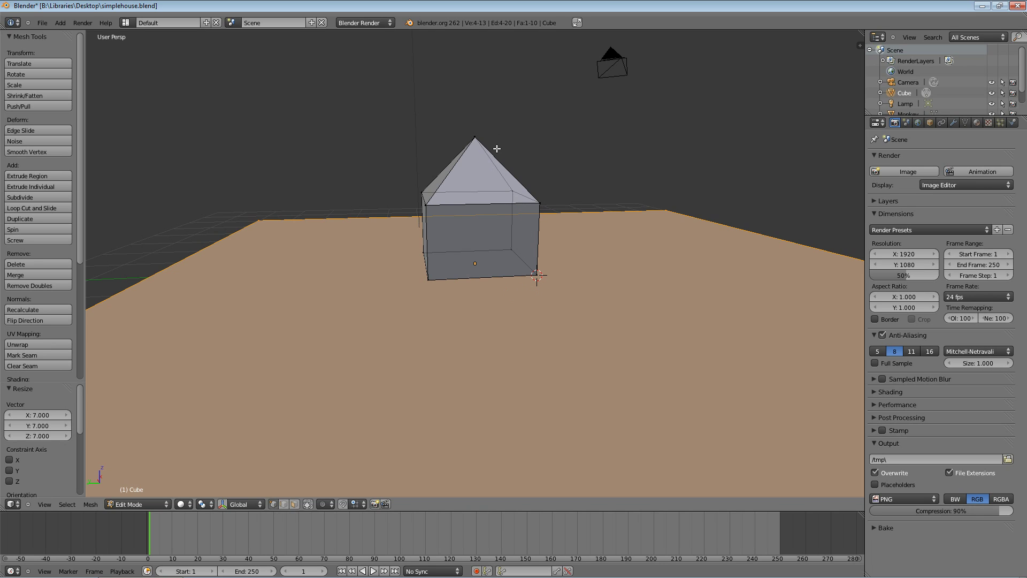
{"action": "key", "text": "a"}
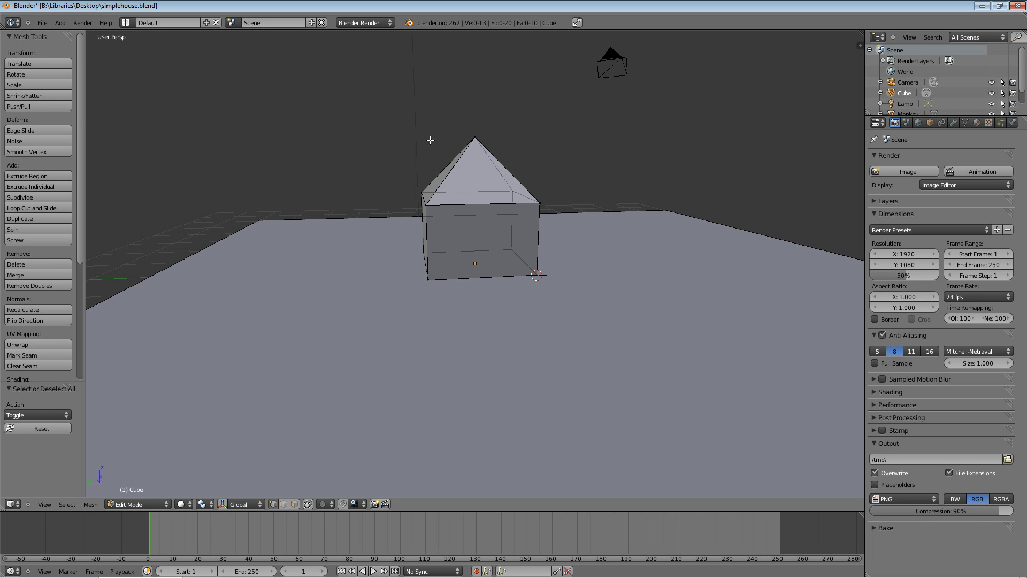
{"action": "middle_click_drag", "start_coordinate": [422, 131], "coordinate": [474, 159]}
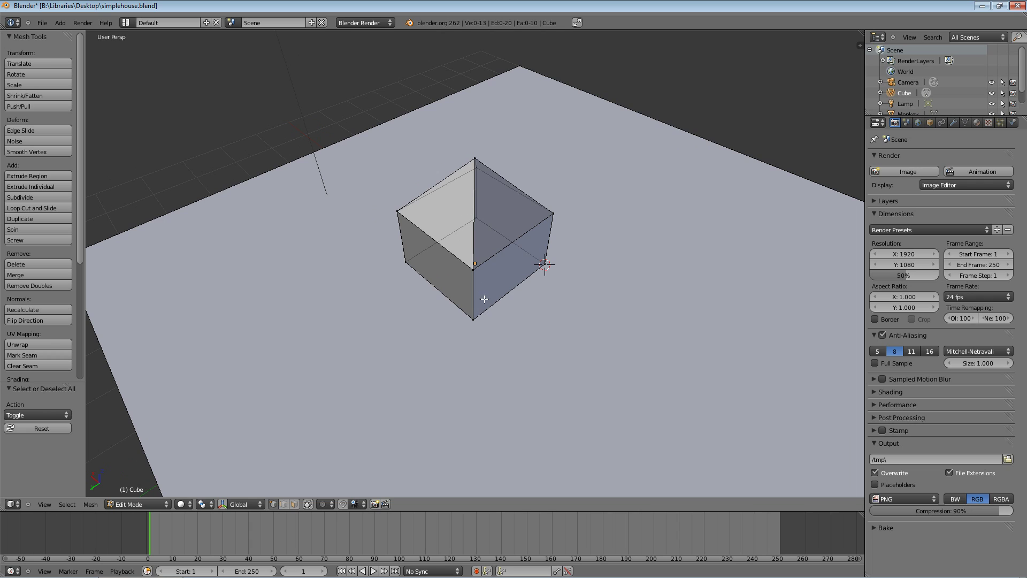
{"action": "middle_click_drag", "start_coordinate": [536, 293], "coordinate": [509, 270]}
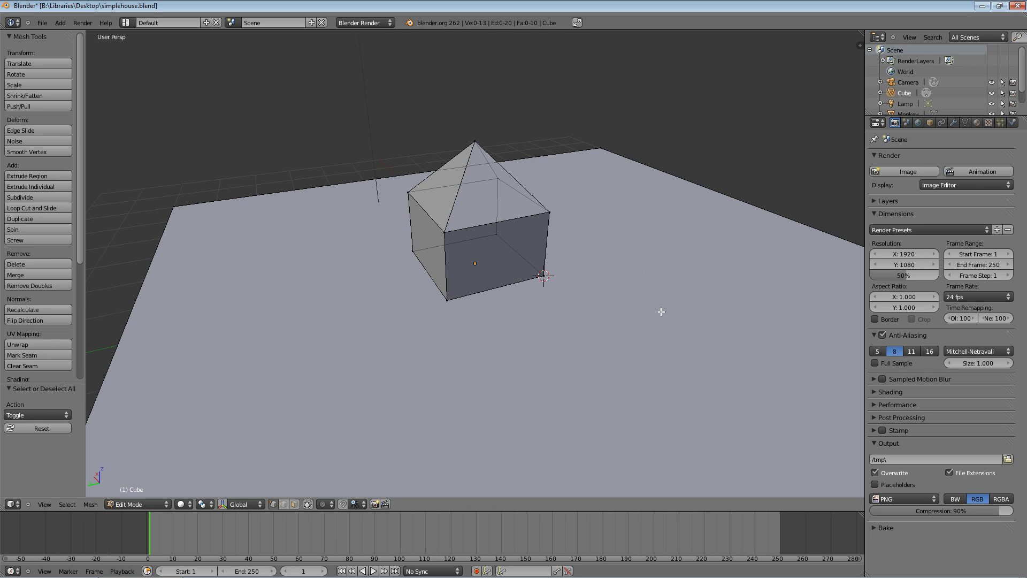
{"action": "middle_click_drag", "start_coordinate": [605, 327], "coordinate": [567, 274]}
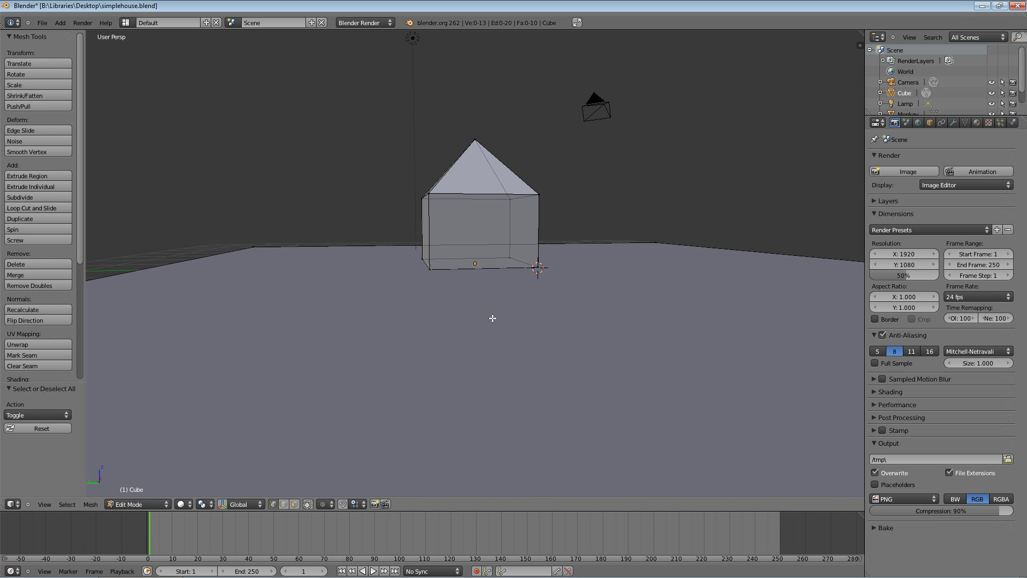
{"action": "middle_click_drag", "start_coordinate": [474, 308], "coordinate": [561, 365]}
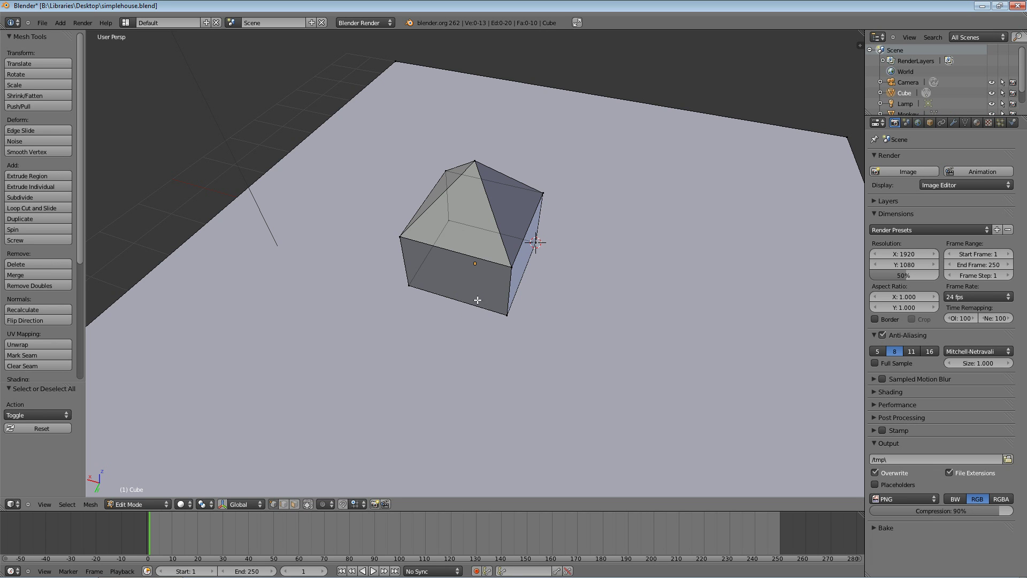
{"action": "middle_click_drag", "start_coordinate": [476, 302], "coordinate": [365, 293]}
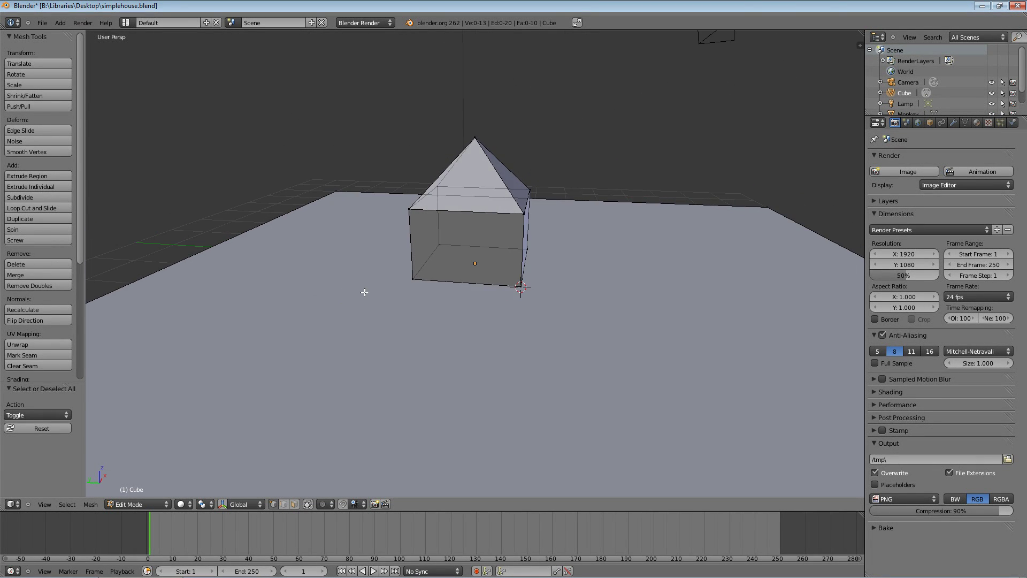
Step: Set the Pivot Point dropdown in the 3D view header to 3D Cursor
{"action": "left_click", "coordinate": [211, 506]}
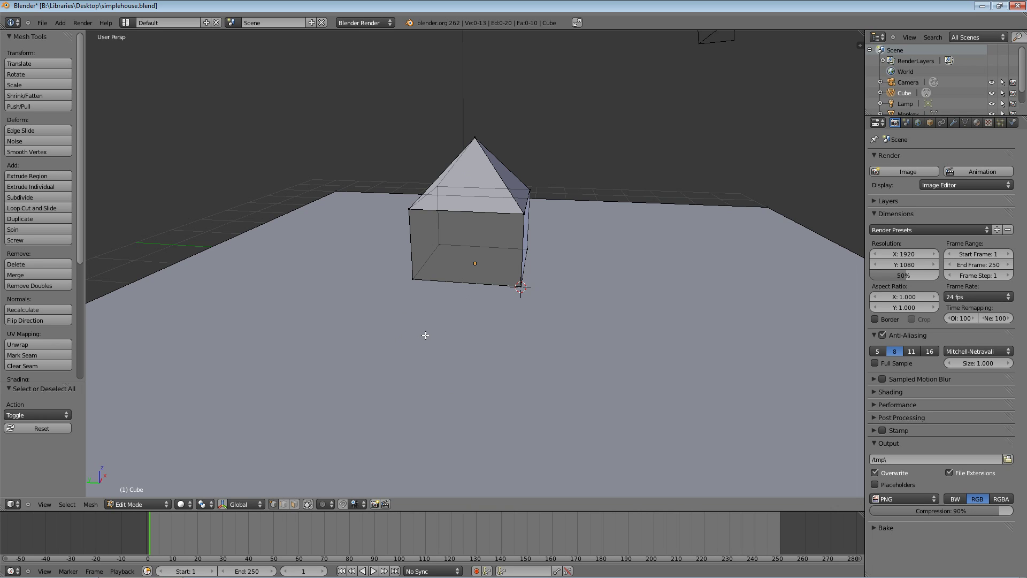
{"action": "left_click", "coordinate": [210, 506]}
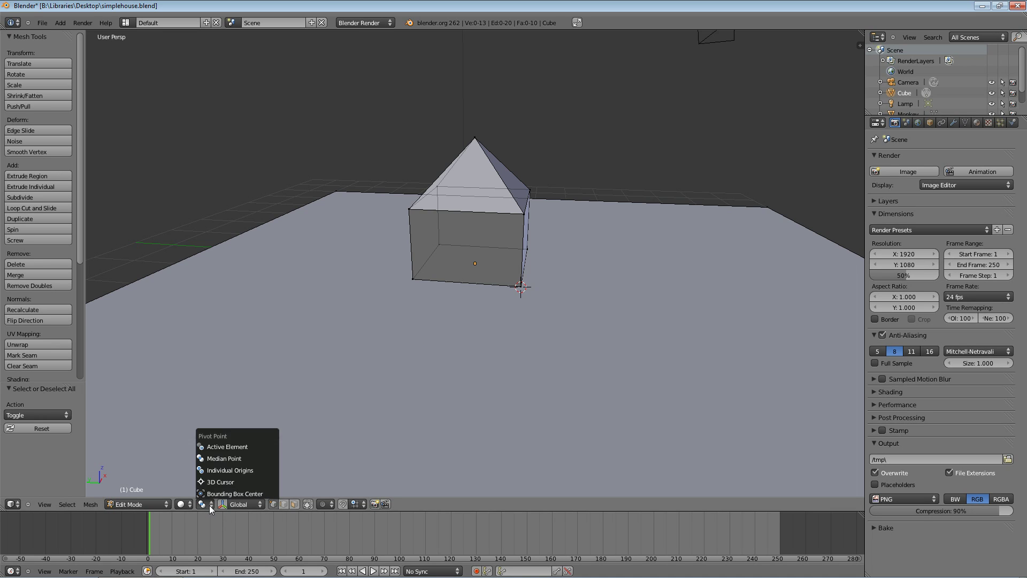
{"action": "left_click", "coordinate": [215, 482]}
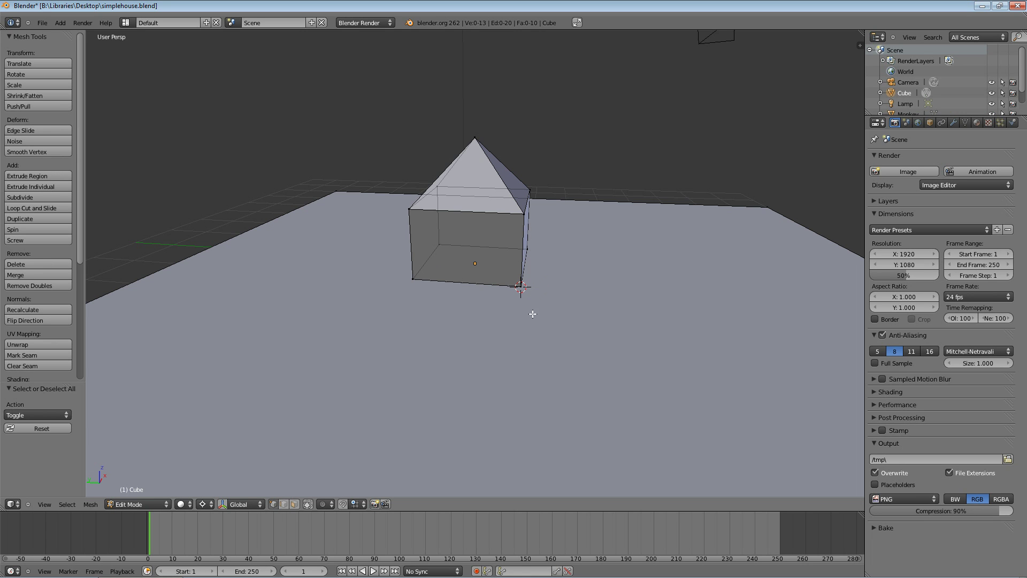
Step: Select all eight wall corner vertices and the roof apex vertex
{"action": "middle_click_drag", "start_coordinate": [568, 311], "coordinate": [438, 322]}
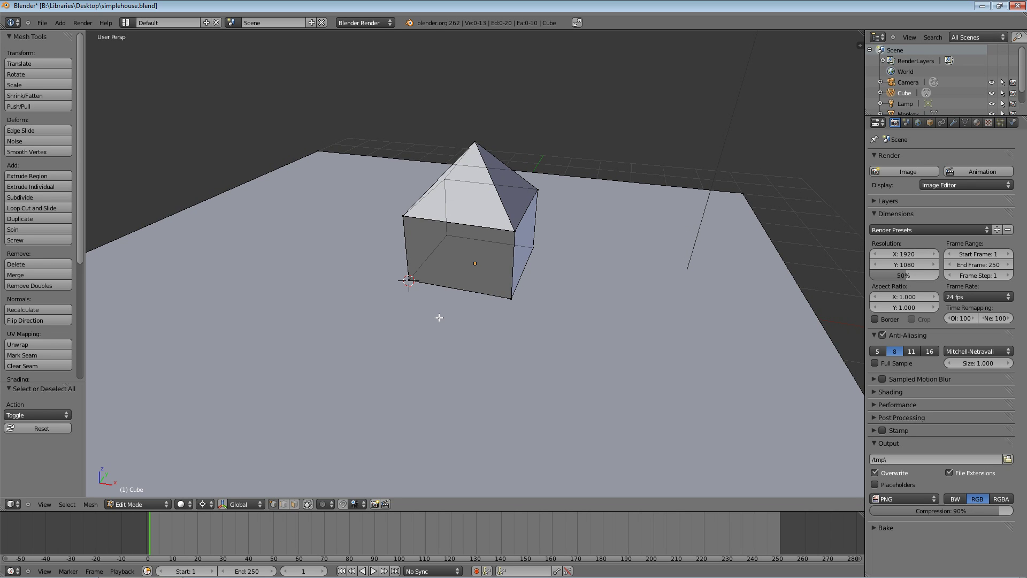
{"action": "middle_click_drag", "start_coordinate": [569, 312], "coordinate": [474, 291]}
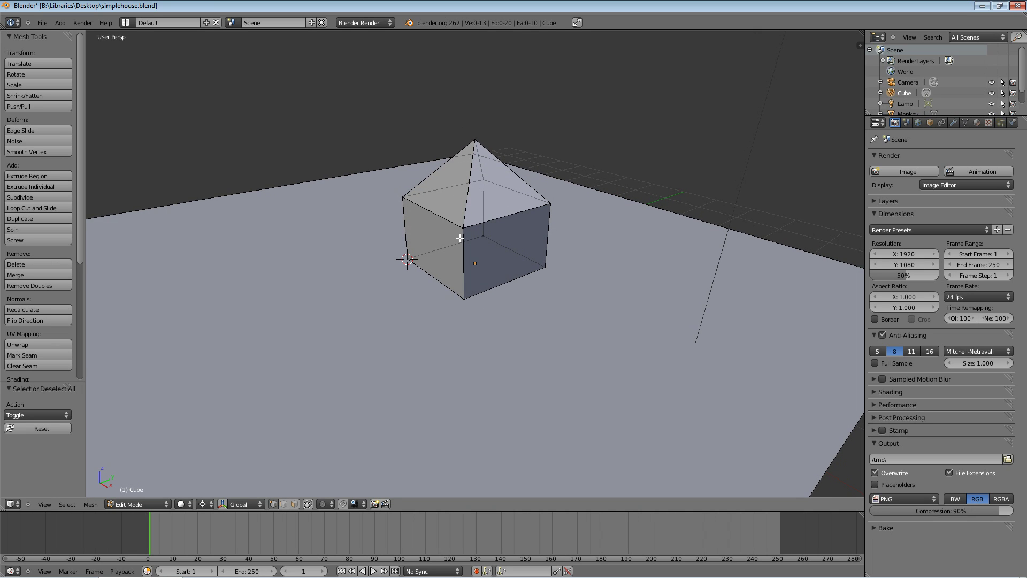
{"action": "right_click", "coordinate": [410, 199]}
{"action": "right_click", "coordinate": [461, 226], "text": "shift"}
{"action": "right_click", "coordinate": [465, 298], "text": "shift"}
{"action": "right_click", "coordinate": [406, 257], "text": "shift"}
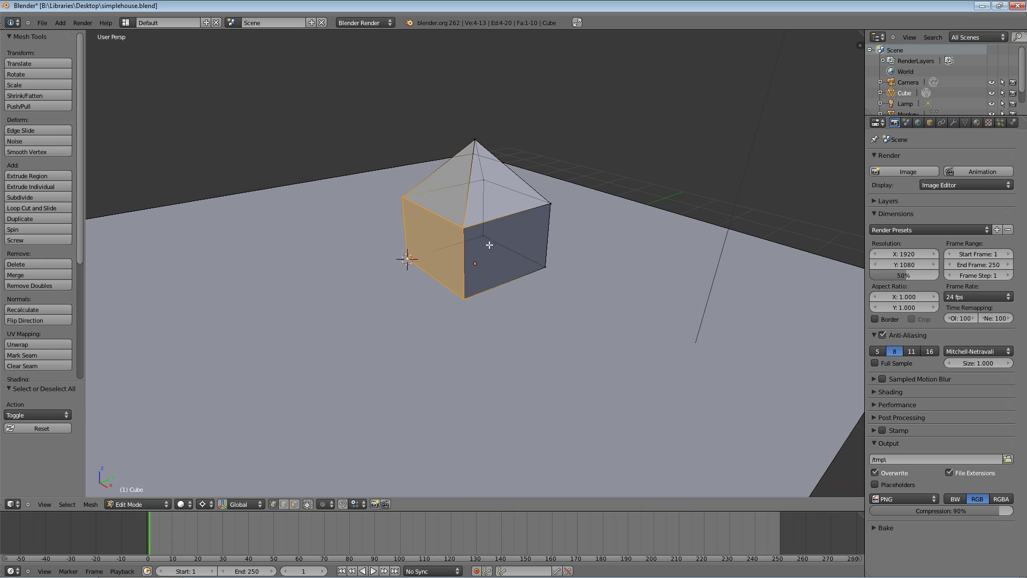
{"action": "right_click", "coordinate": [538, 266], "text": "shift"}
{"action": "right_click", "coordinate": [540, 214], "text": "shift"}
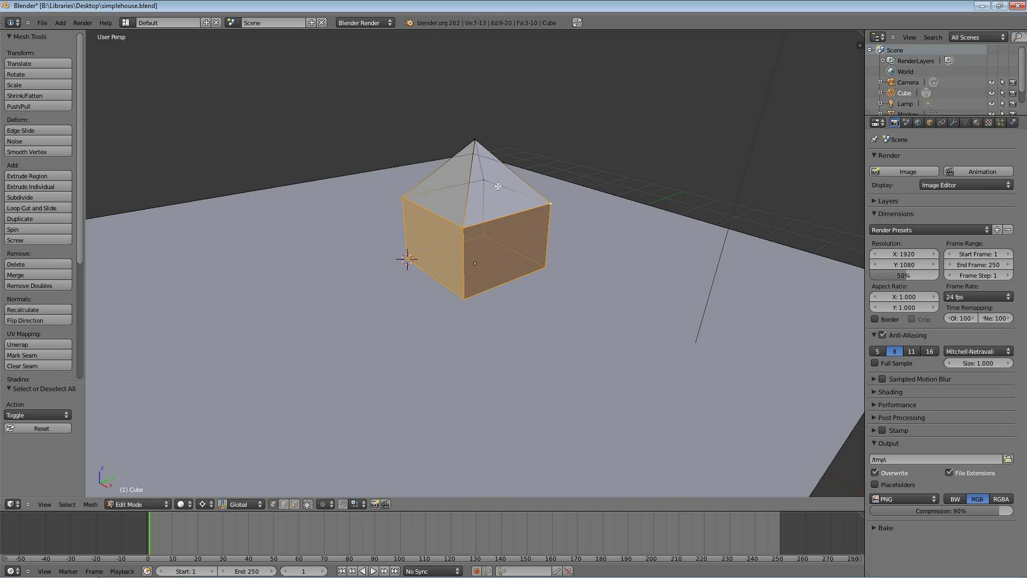
{"action": "right_click", "coordinate": [495, 185], "text": "shift"}
{"action": "right_click", "coordinate": [474, 140], "text": "shift"}
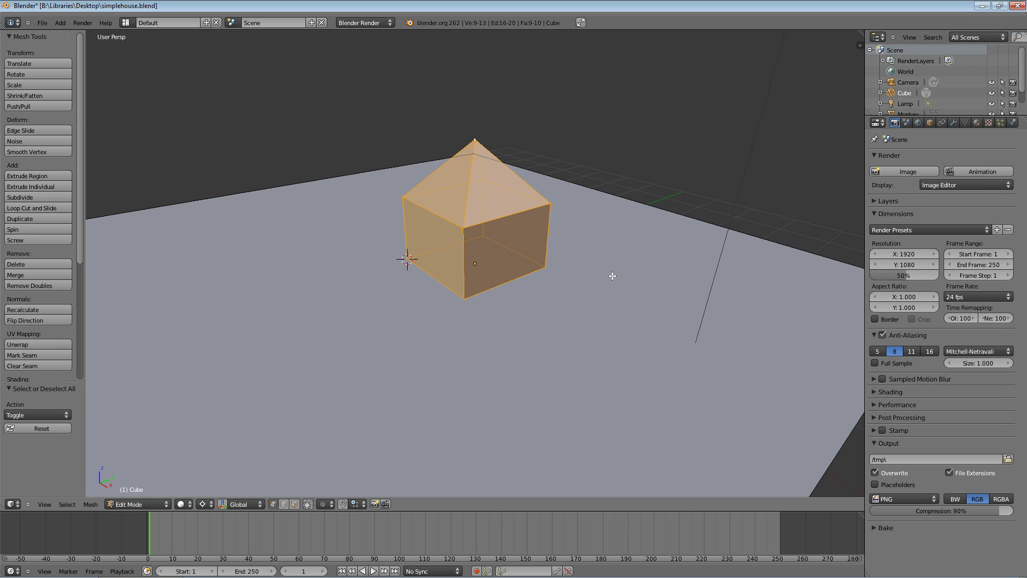
Step: Start scaling the house around the cursor pivot, then cancel to keep its original size
{"action": "key", "text": "s"}
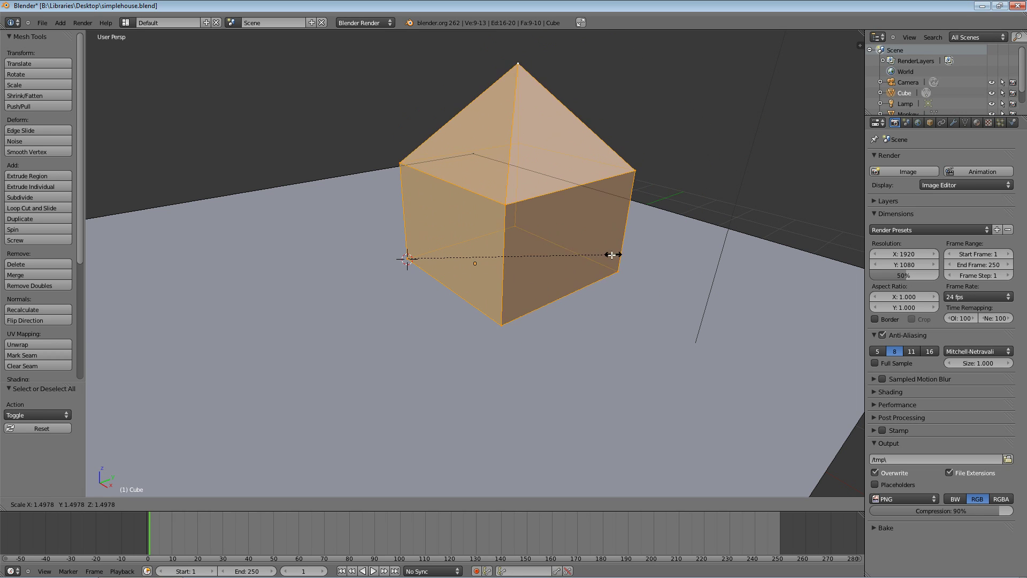
{"action": "key", "text": "Escape"}
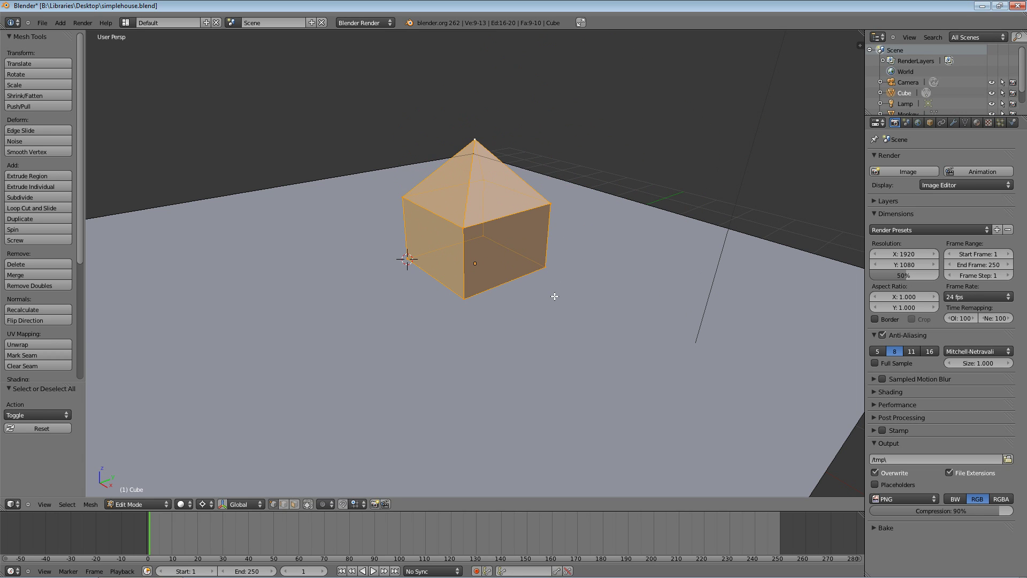
{"action": "middle_click_drag", "start_coordinate": [555, 296], "coordinate": [558, 262]}
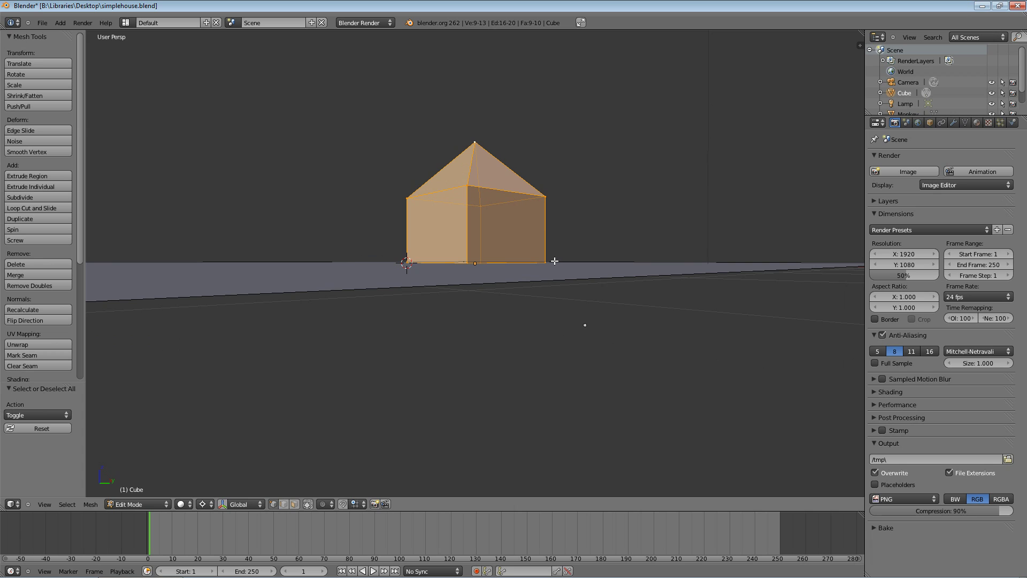
{"action": "key", "text": "s"}
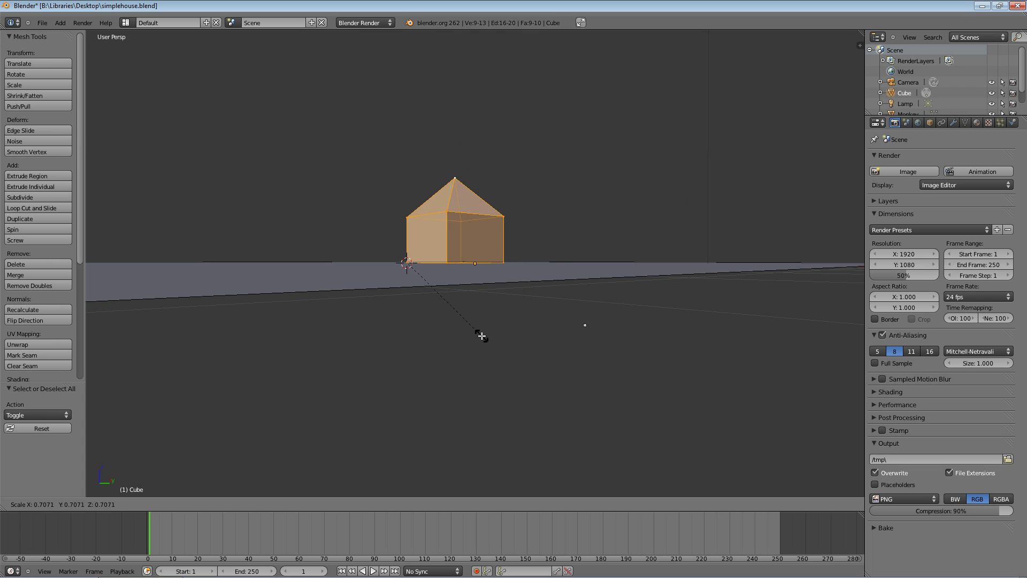
{"action": "right_click", "coordinate": [500, 332]}
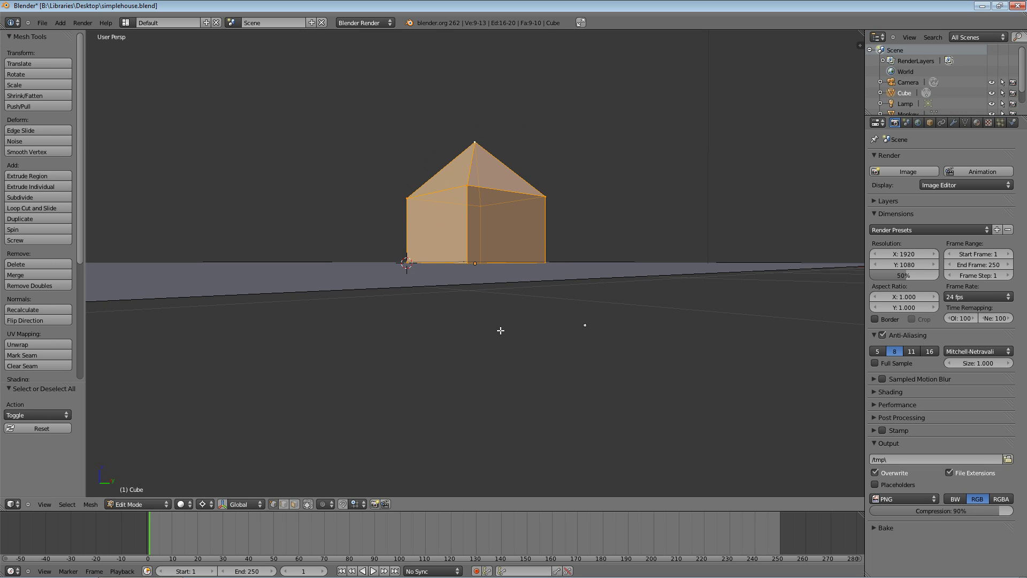
Step: Switch the mesh to Edge select mode
{"action": "middle_click_drag", "start_coordinate": [513, 256], "coordinate": [372, 280]}
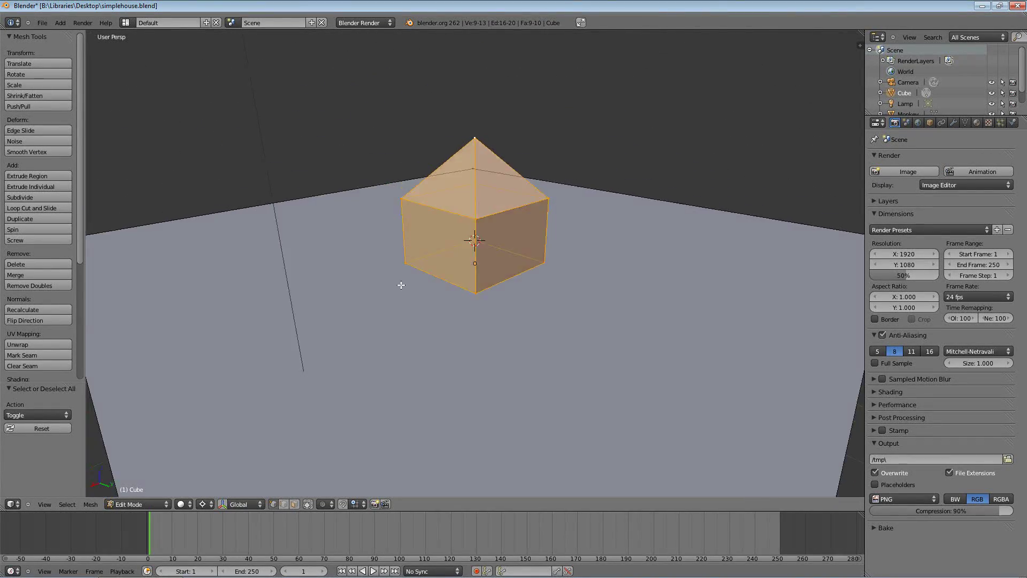
{"action": "middle_click_drag", "start_coordinate": [401, 285], "coordinate": [507, 306]}
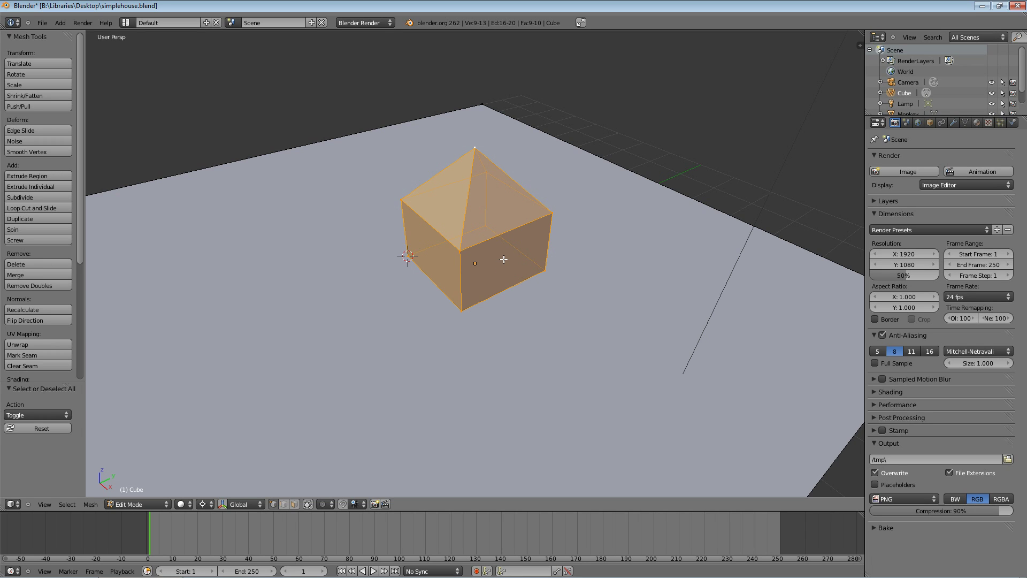
{"action": "middle_click_drag", "start_coordinate": [497, 314], "coordinate": [484, 296]}
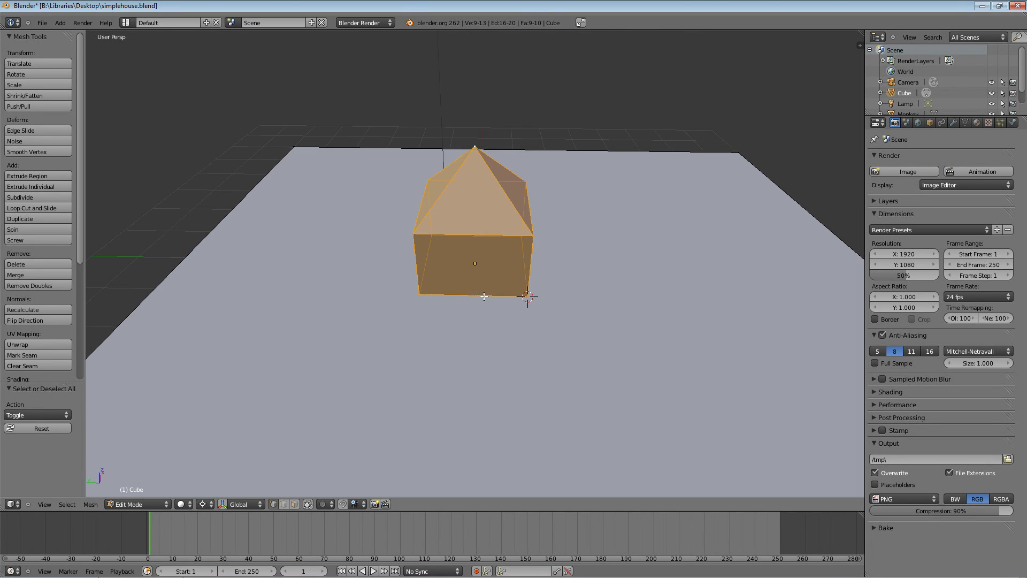
{"action": "left_click", "coordinate": [283, 505]}
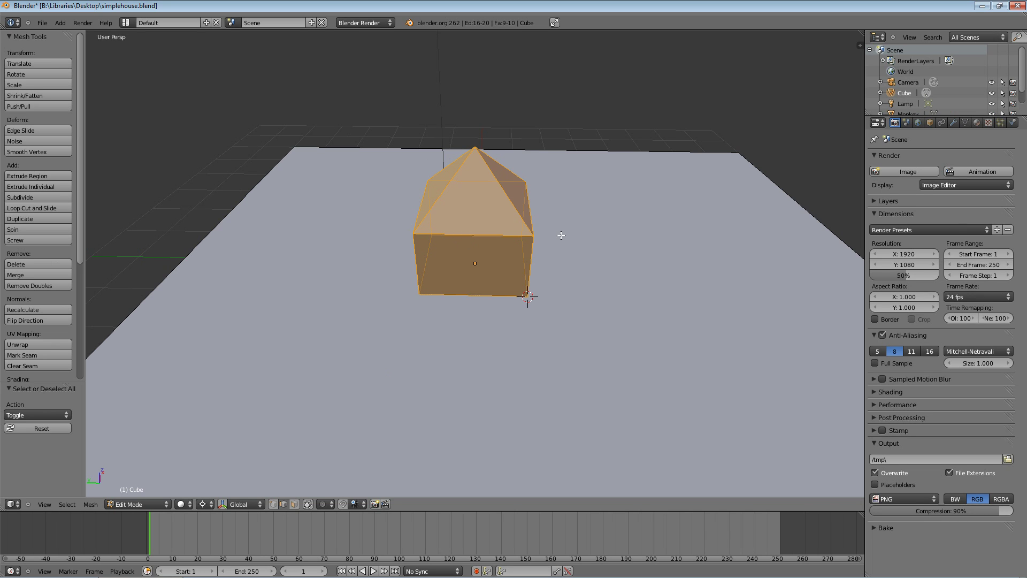
Step: Select several wall and roof edges, then deselect all edges with A
{"action": "middle_click_drag", "start_coordinate": [376, 323], "coordinate": [426, 311]}
{"action": "right_click", "coordinate": [431, 275]}
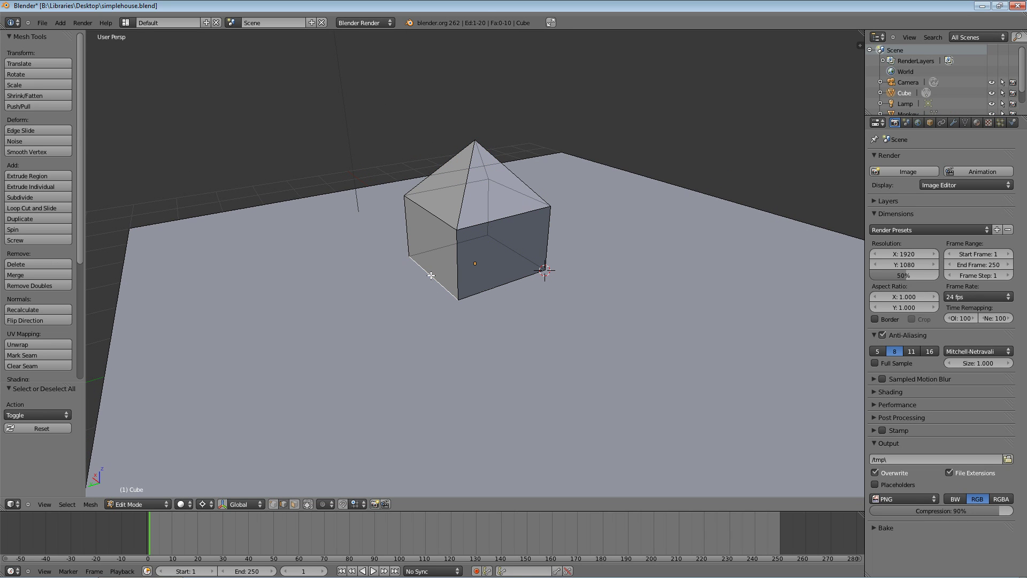
{"action": "right_click", "coordinate": [438, 218]}
{"action": "right_click", "coordinate": [484, 217]}
{"action": "right_click", "coordinate": [465, 190]}
{"action": "right_click", "coordinate": [488, 223], "text": "shift"}
{"action": "right_click", "coordinate": [437, 219], "text": "shift"}
{"action": "right_click", "coordinate": [509, 217], "text": "shift"}
{"action": "right_click", "coordinate": [438, 283], "text": "shift"}
{"action": "middle_click_drag", "start_coordinate": [592, 232], "coordinate": [525, 254]}
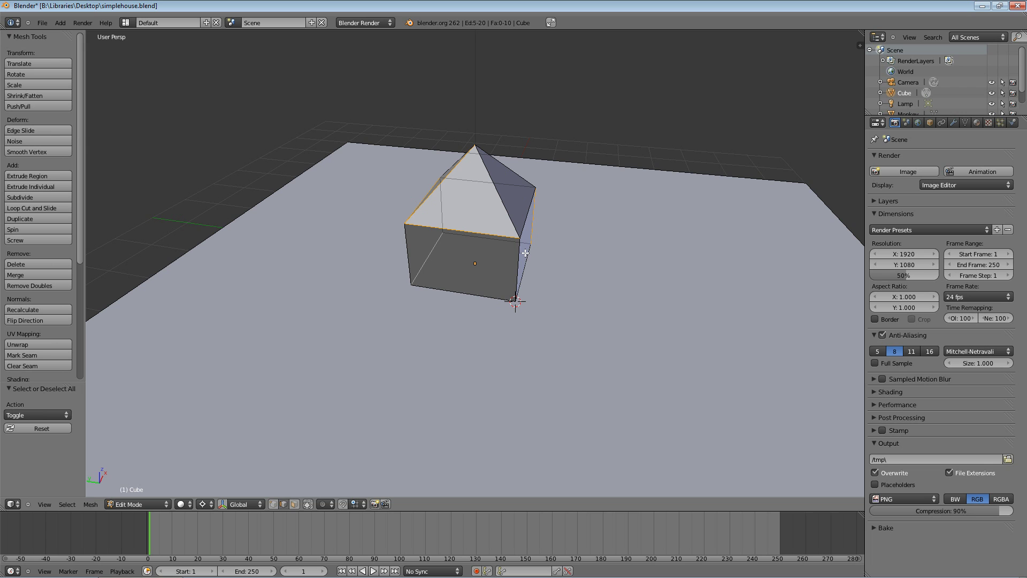
{"action": "key", "text": "a"}
{"action": "middle_click_drag", "start_coordinate": [518, 250], "coordinate": [609, 246]}
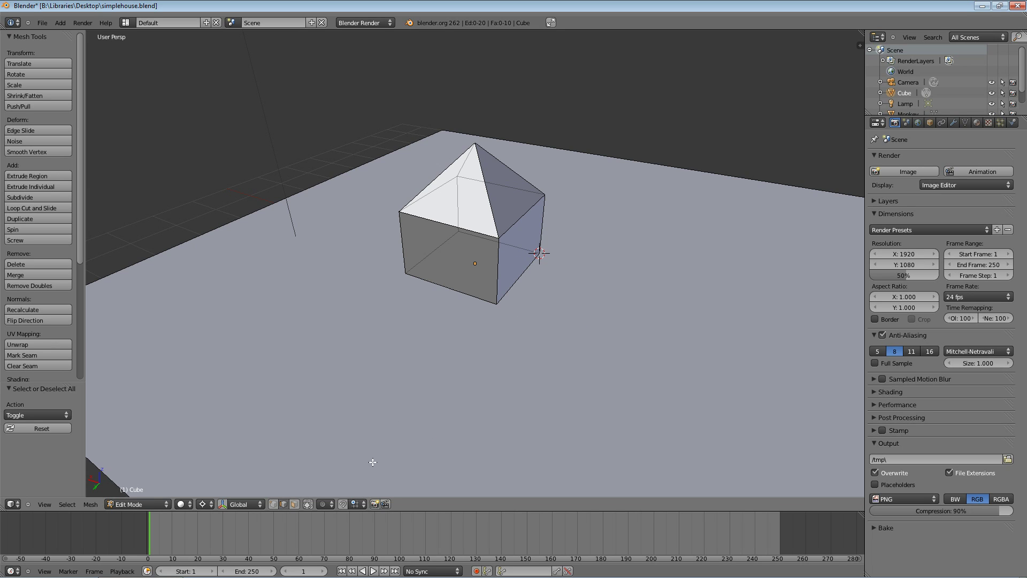
Step: Select the four roof-base edges and extrude them, moving by X -0.288, Y -0.958, Z -0.468
{"action": "middle_click_drag", "start_coordinate": [470, 432], "coordinate": [391, 428]}
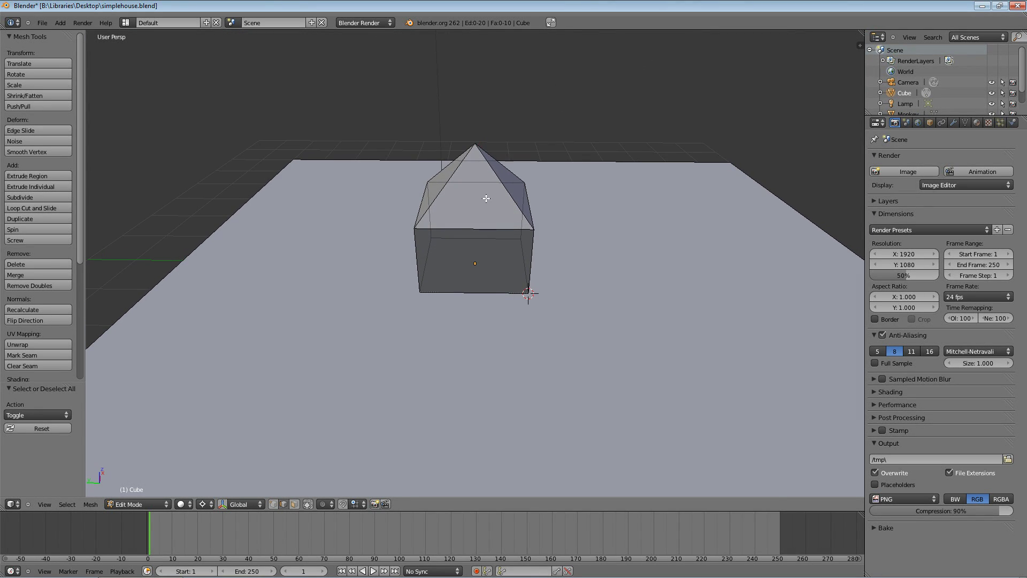
{"action": "right_click", "coordinate": [459, 228]}
{"action": "right_click", "coordinate": [530, 203], "text": "shift"}
{"action": "right_click", "coordinate": [509, 183], "text": "shift"}
{"action": "right_click", "coordinate": [423, 199], "text": "shift"}
{"action": "key", "text": "e"}
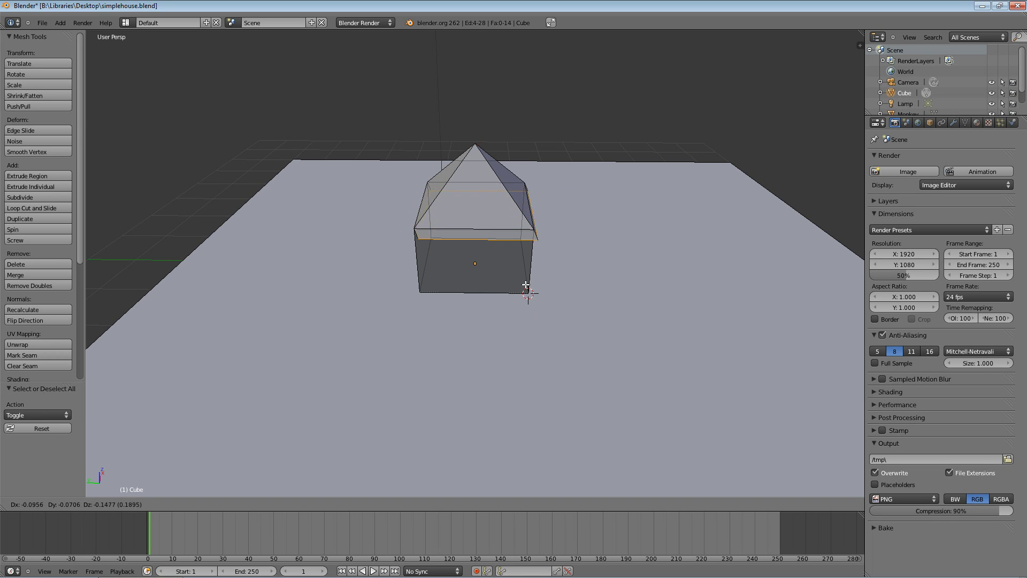
{"action": "left_click", "coordinate": [573, 304]}
Step: In vertex select mode, snap the 3D cursor to the roof's apex vertex
{"action": "middle_click_drag", "start_coordinate": [577, 268], "coordinate": [487, 277]}
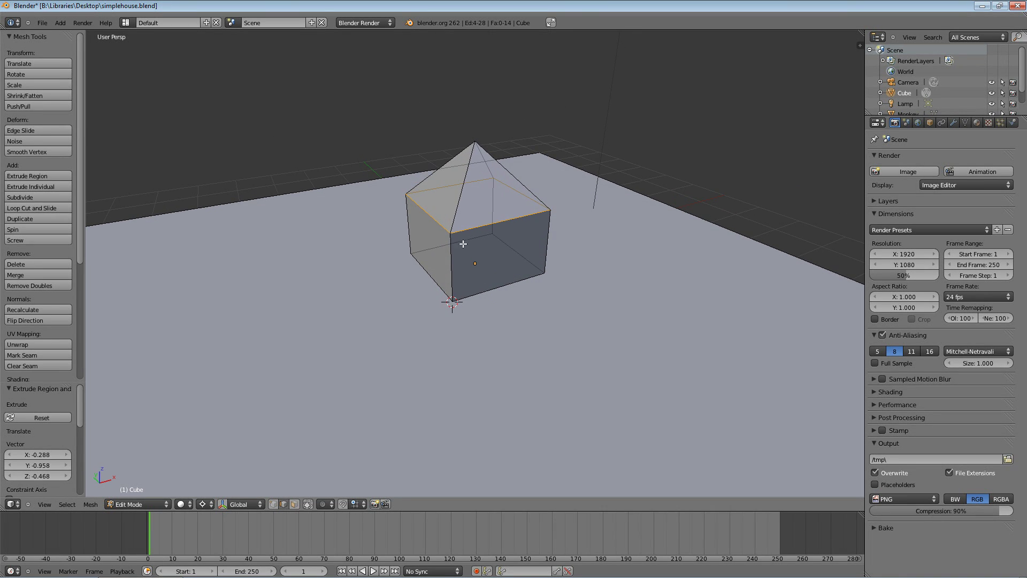
{"action": "left_click", "coordinate": [274, 505]}
{"action": "right_click", "coordinate": [475, 142]}
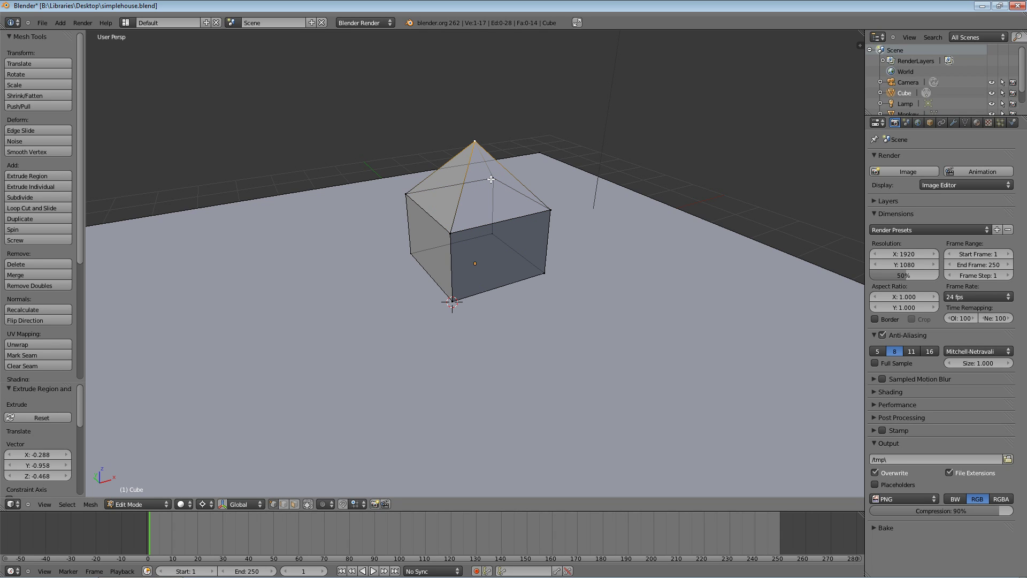
{"action": "key", "text": "shift+s"}
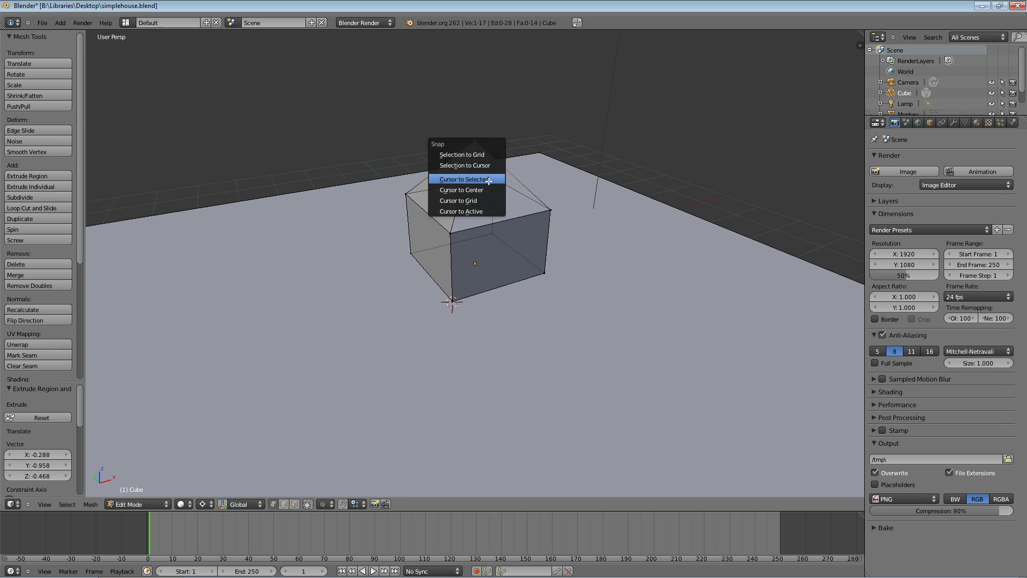
{"action": "left_click", "coordinate": [489, 181]}
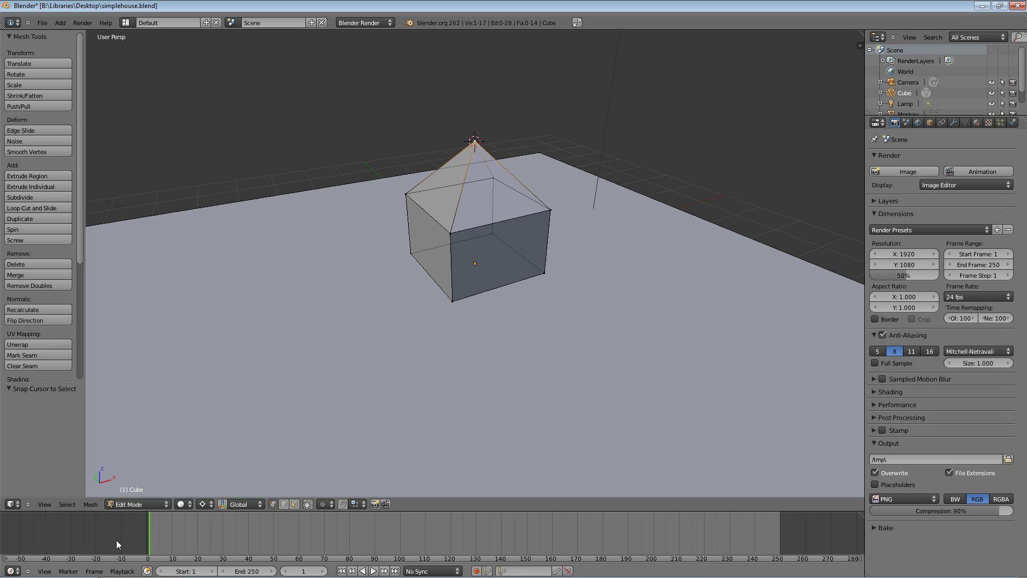
Step: Set the transform Pivot Point to 3D Cursor
{"action": "left_click", "coordinate": [206, 503]}
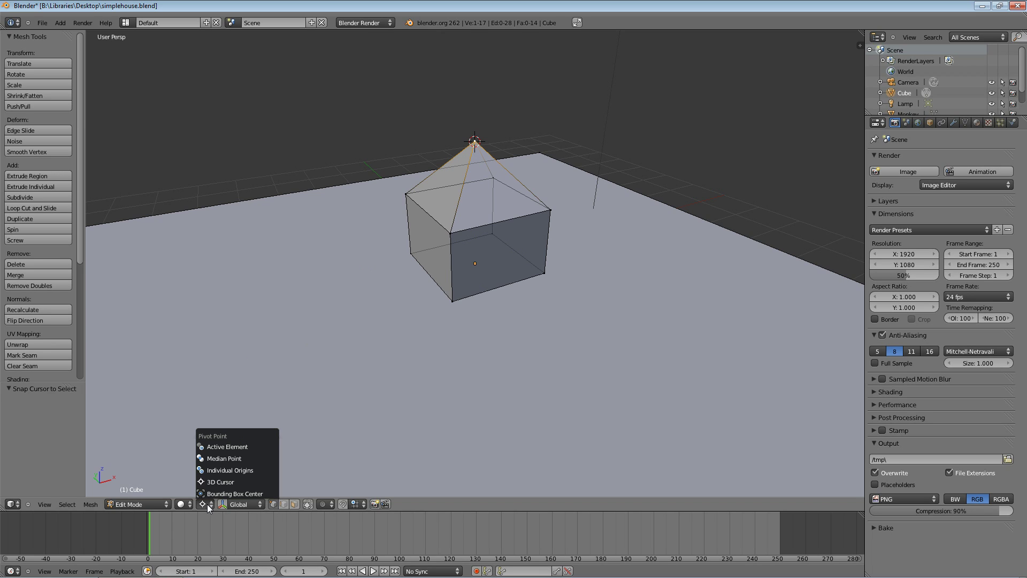
{"action": "left_click", "coordinate": [218, 482]}
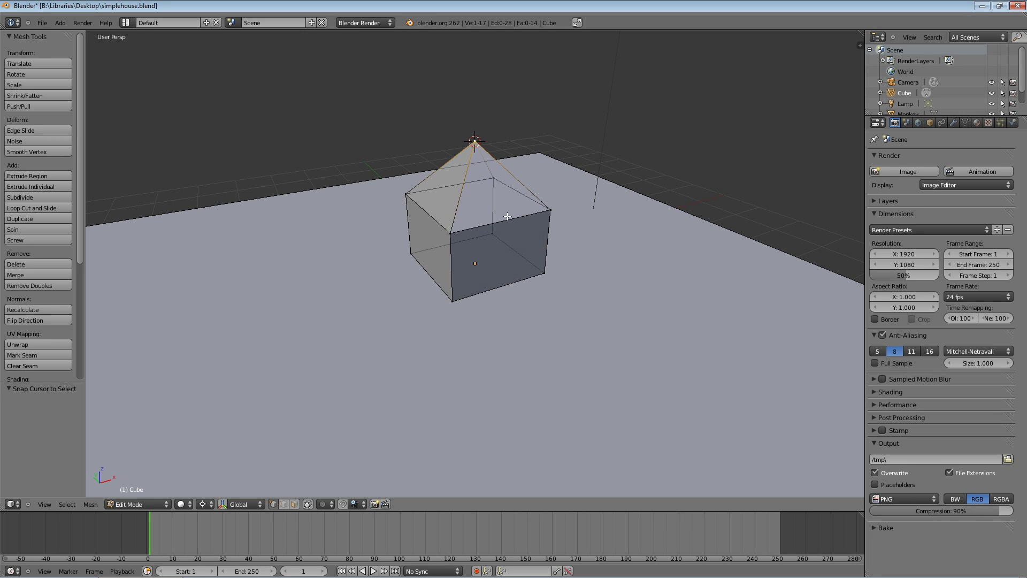
{"action": "middle_click_drag", "start_coordinate": [509, 217], "coordinate": [459, 237]}
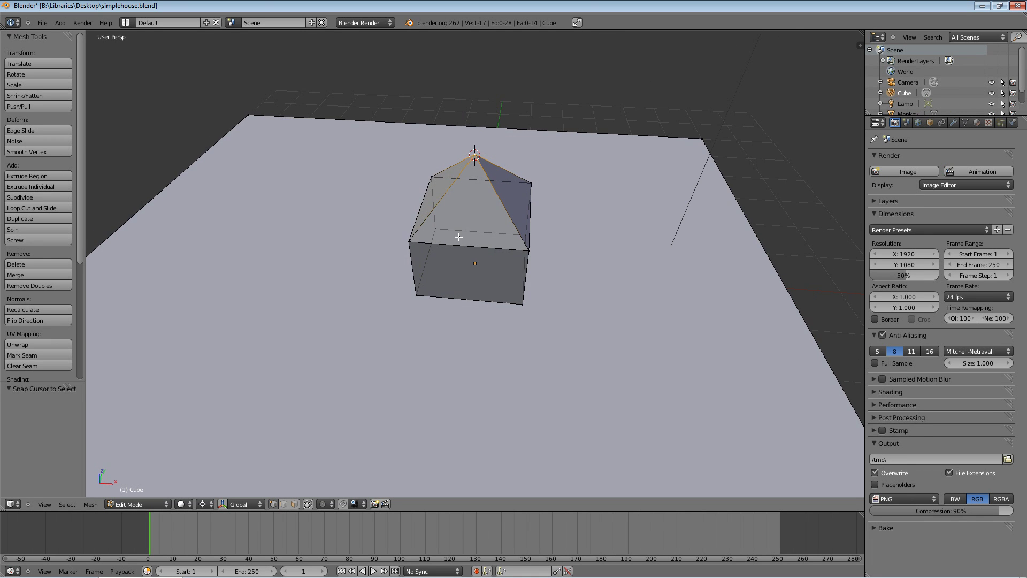
Step: In edge select mode, select the top wall edges where the walls meet the roof
{"action": "left_click", "coordinate": [284, 504]}
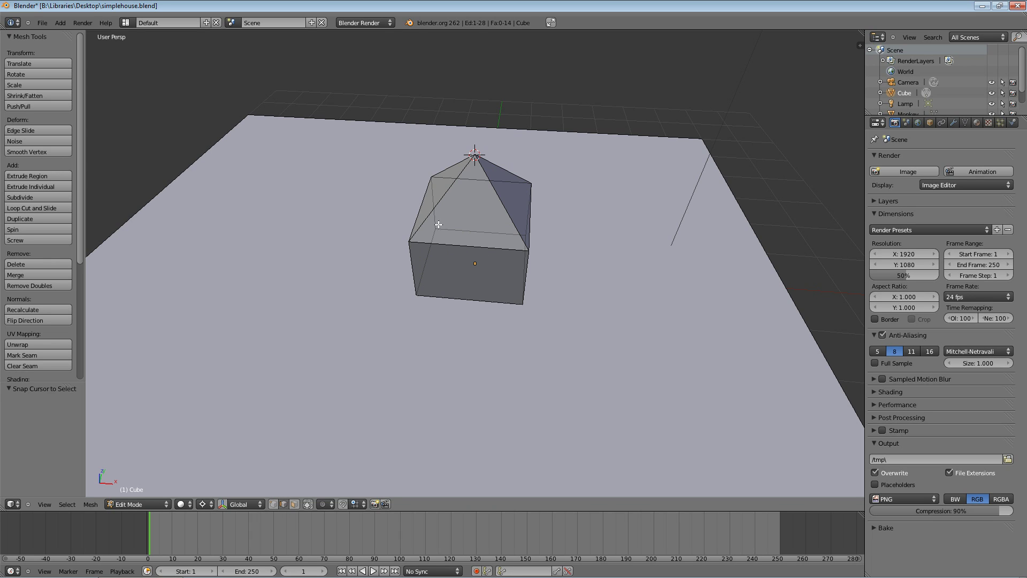
{"action": "right_click", "coordinate": [442, 240]}
{"action": "middle_click_drag", "start_coordinate": [443, 245], "coordinate": [455, 204]}
{"action": "right_click", "coordinate": [441, 231], "text": "shift"}
{"action": "right_click", "coordinate": [439, 229], "text": "shift"}
{"action": "right_click", "coordinate": [422, 228], "text": "shift"}
{"action": "right_click", "coordinate": [421, 227], "text": "shift"}
{"action": "right_click", "coordinate": [439, 186], "text": "shift"}
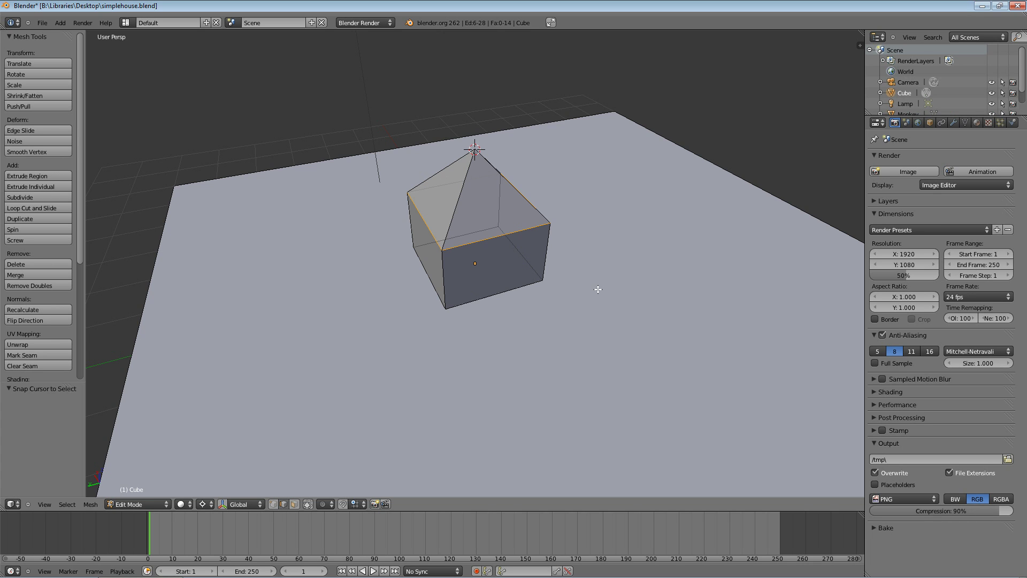
{"action": "middle_click_drag", "start_coordinate": [538, 259], "coordinate": [534, 294]}
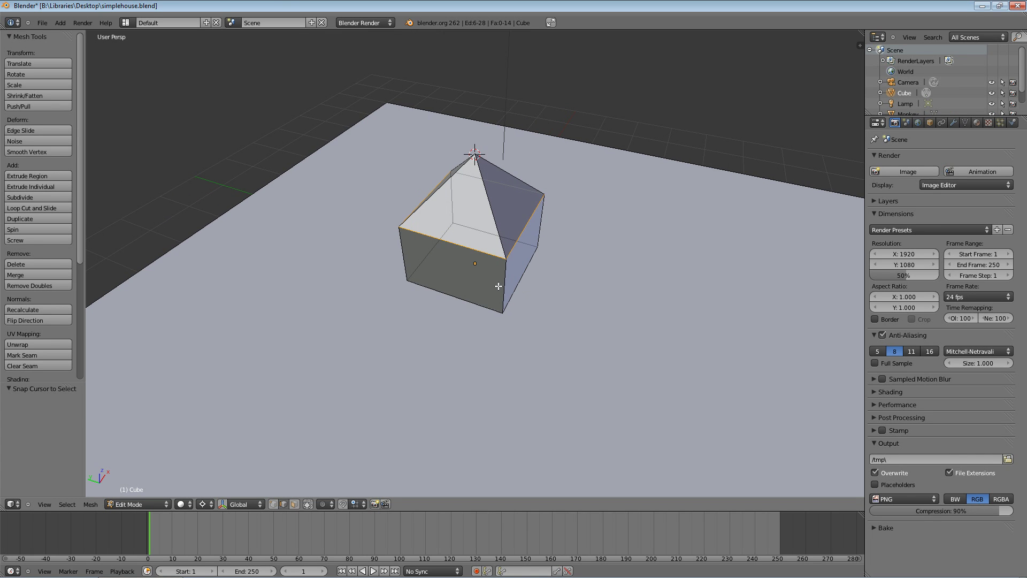
Step: Extrude the edge ring and move it along global Z, currently -0.1575
{"action": "key", "text": "e"}
{"action": "key", "text": "y"}
{"action": "key", "text": "z"}
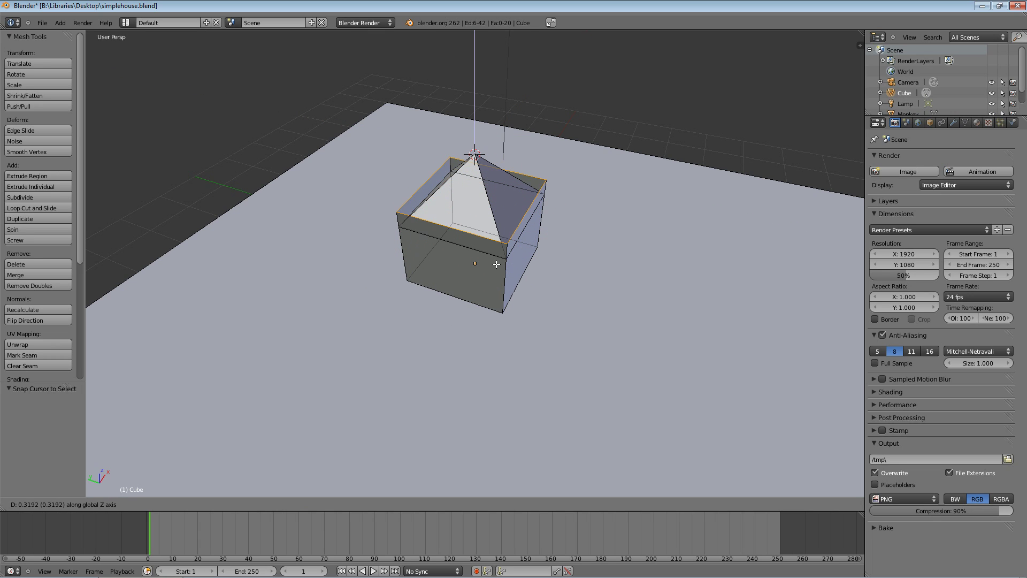
{"action": "key", "text": "x"}
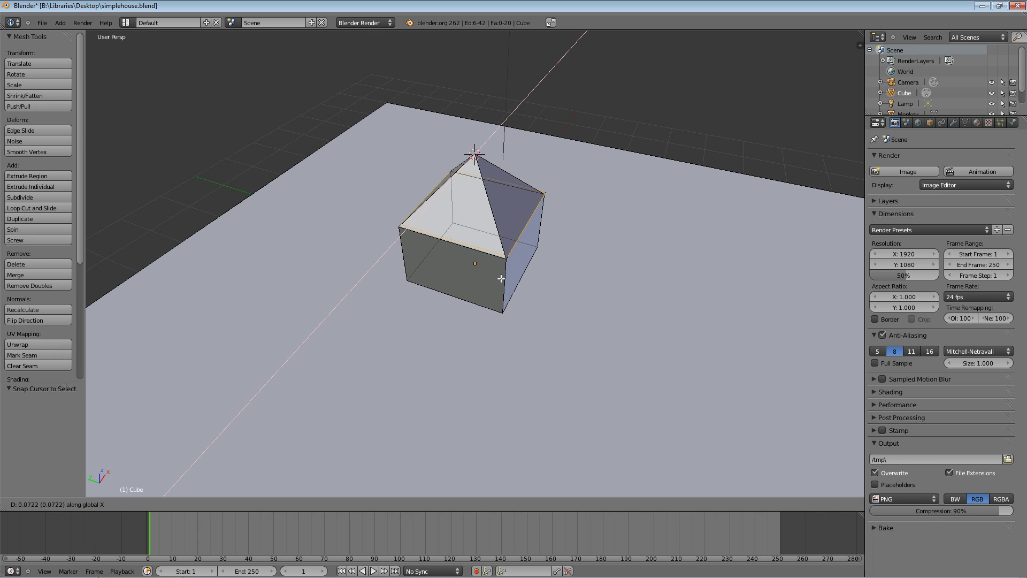
{"action": "key", "text": "z"}
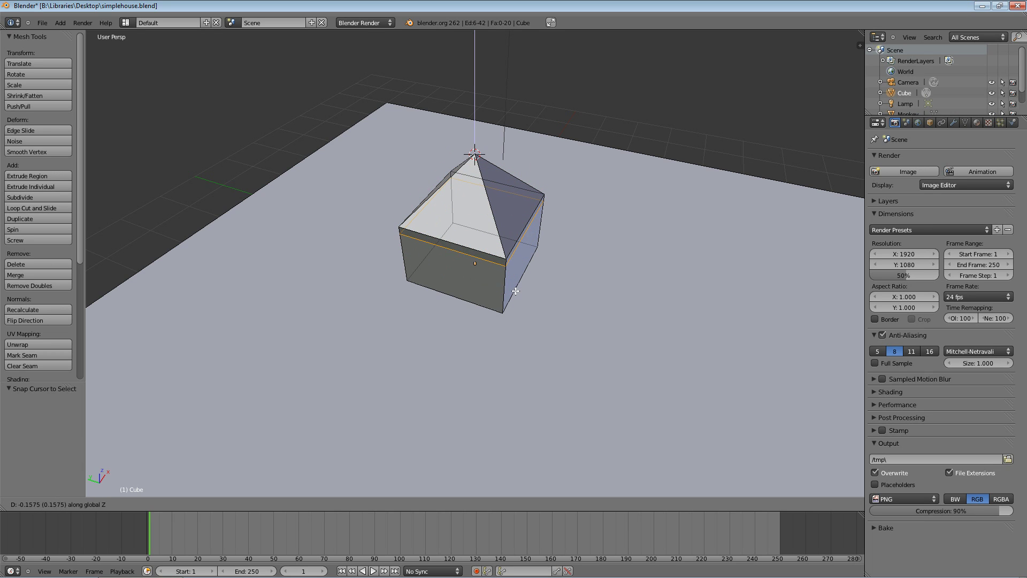
Step: Extrude the roof's base edge loop again, scale it out by about 1.23 for eaves, then deselect
{"action": "left_click", "coordinate": [507, 278]}
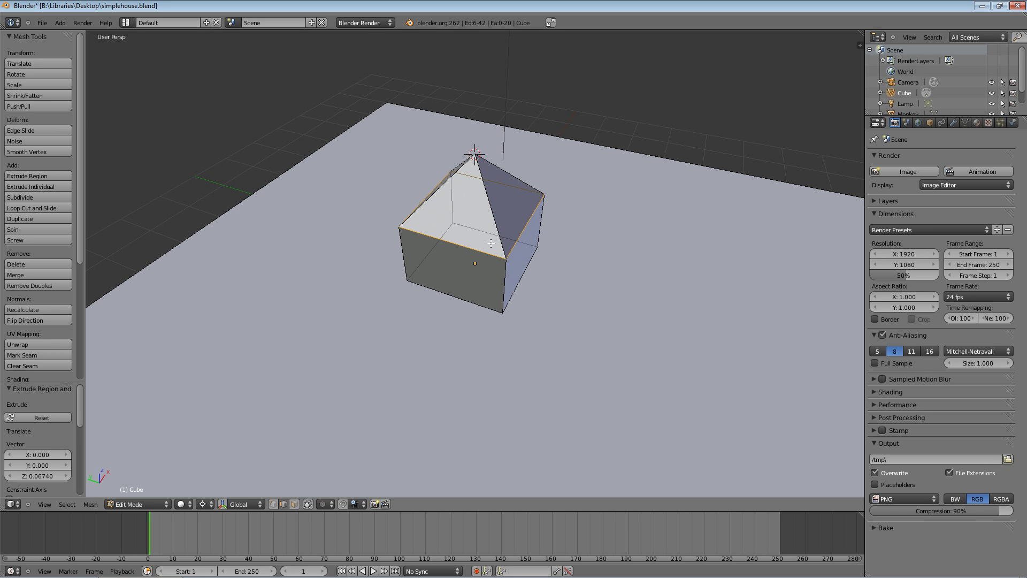
{"action": "middle_click_drag", "start_coordinate": [515, 320], "coordinate": [575, 304]}
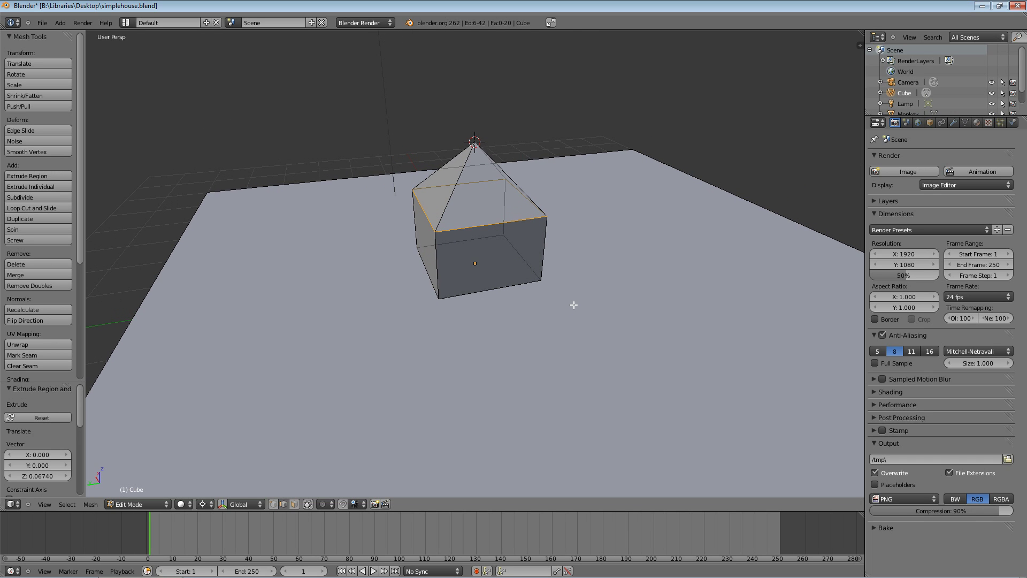
{"action": "key", "text": "e"}
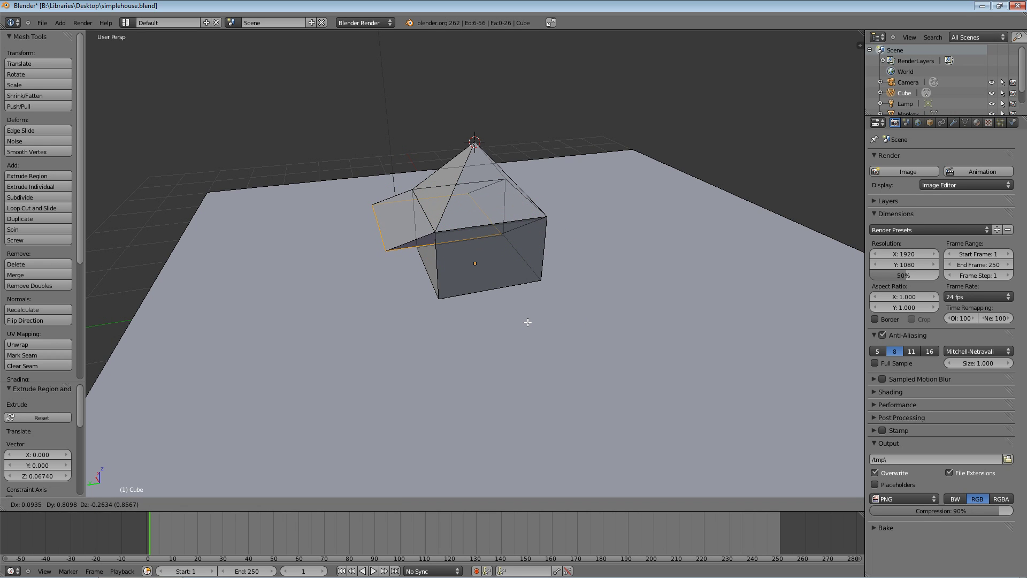
{"action": "key", "text": "s"}
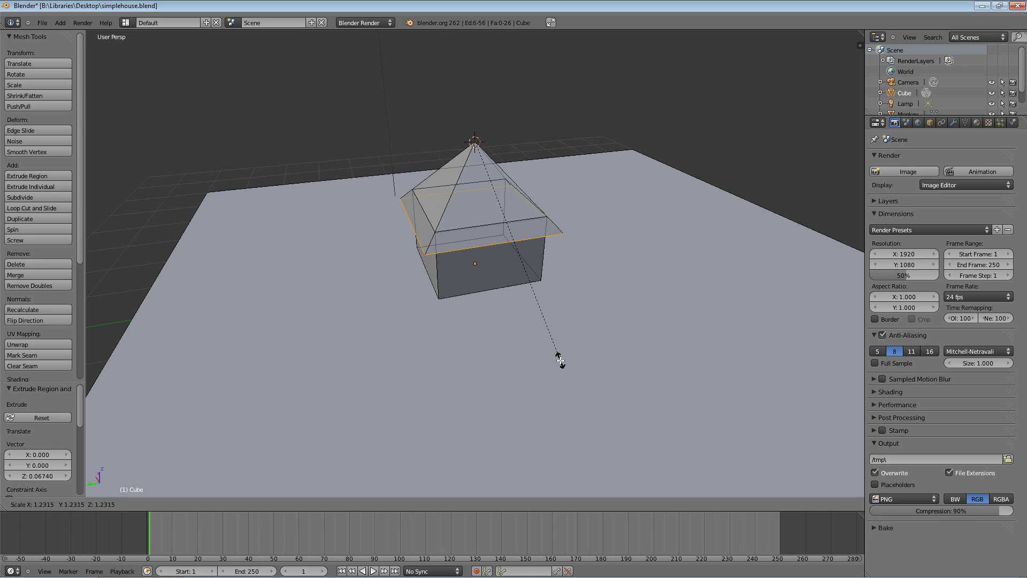
{"action": "left_click", "coordinate": [561, 361]}
{"action": "mouse_move", "coordinate": [448, 339]}
{"action": "middle_mouse_down"}
{"action": "mouse_move", "coordinate": [477, 342]}
{"action": "mouse_move", "coordinate": [515, 291]}
{"action": "mouse_move", "coordinate": [544, 337]}
{"action": "mouse_move", "coordinate": [465, 344]}
{"action": "mouse_move", "coordinate": [307, 319]}
{"action": "mouse_move", "coordinate": [300, 337]}
{"action": "mouse_move", "coordinate": [337, 340]}
{"action": "mouse_move", "coordinate": [382, 315]}
{"action": "mouse_move", "coordinate": [445, 339]}
{"action": "middle_mouse_up"}
{"action": "key", "text": "a"}
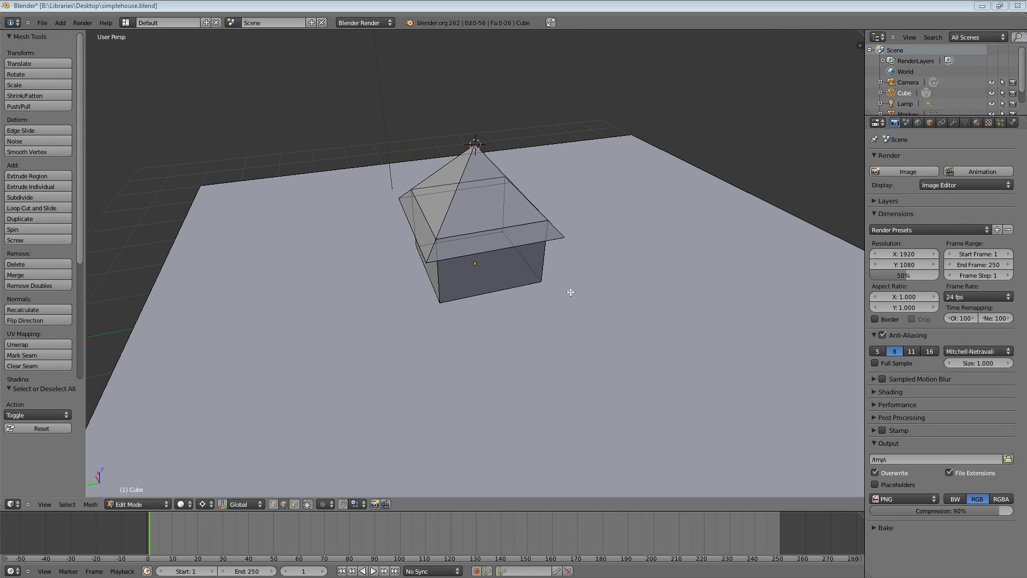
Step: Switch the house mesh to face select mode
{"action": "middle_click_drag", "start_coordinate": [575, 282], "coordinate": [633, 250]}
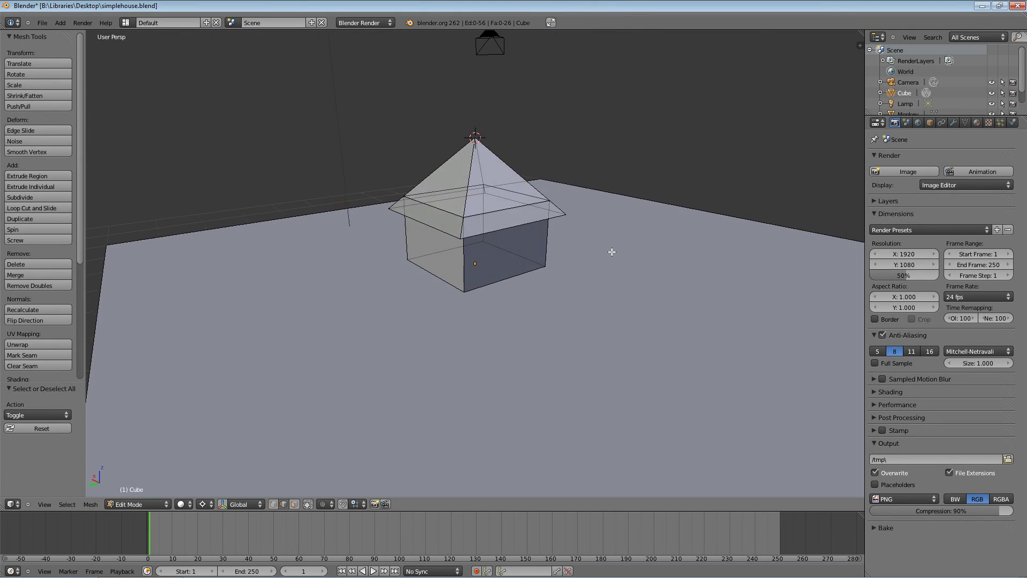
{"action": "middle_click_drag", "start_coordinate": [611, 252], "coordinate": [605, 252]}
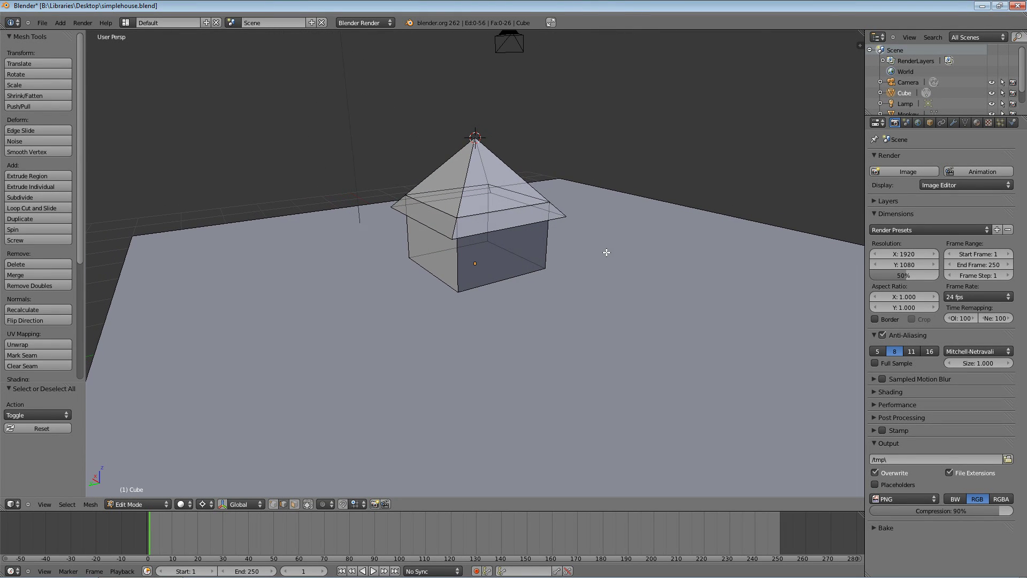
{"action": "left_click", "coordinate": [294, 504]}
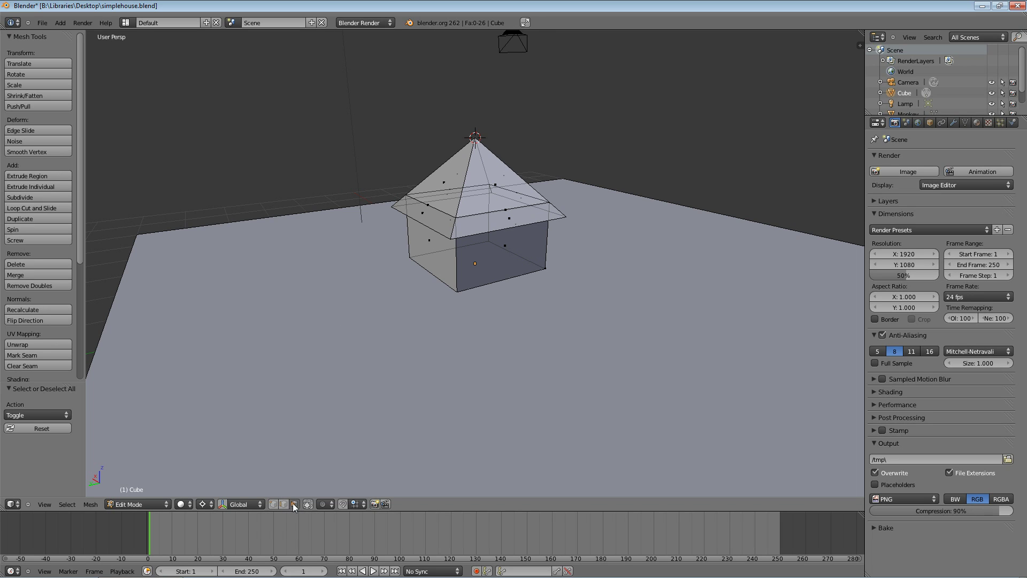
{"action": "middle_click_drag", "start_coordinate": [425, 342], "coordinate": [286, 308]}
Step: Show the transform manipulator with Ctrl+Space and look down on the roof
{"action": "middle_click_drag", "start_coordinate": [543, 308], "coordinate": [565, 331]}
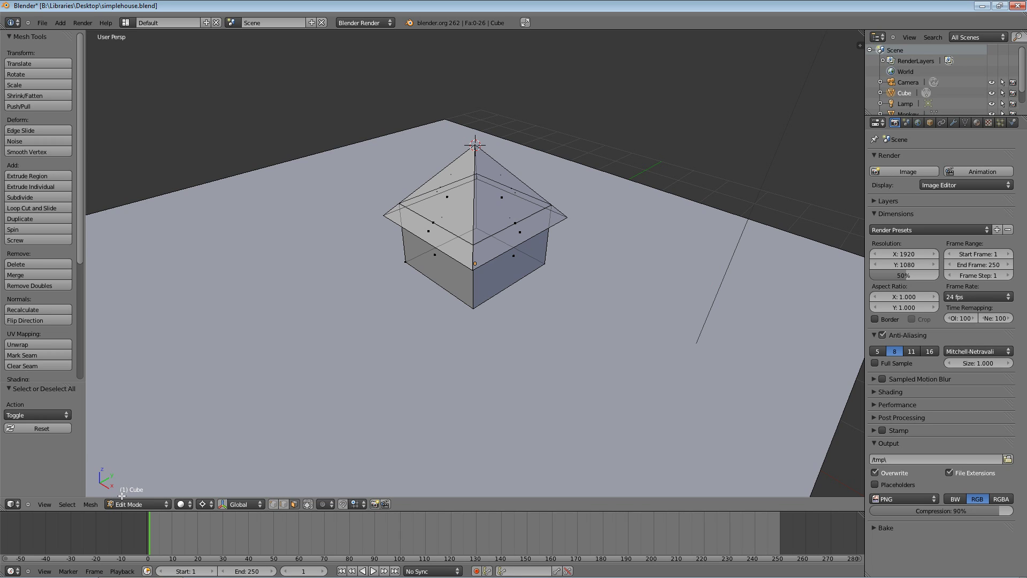
{"action": "middle_click_drag", "start_coordinate": [195, 462], "coordinate": [379, 348]}
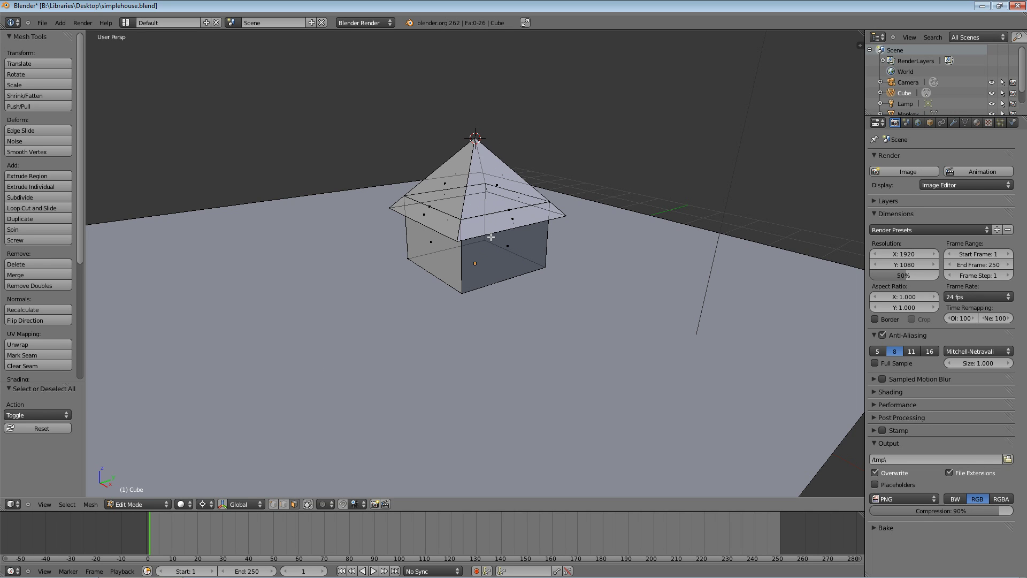
{"action": "key", "text": "ctrl+space"}
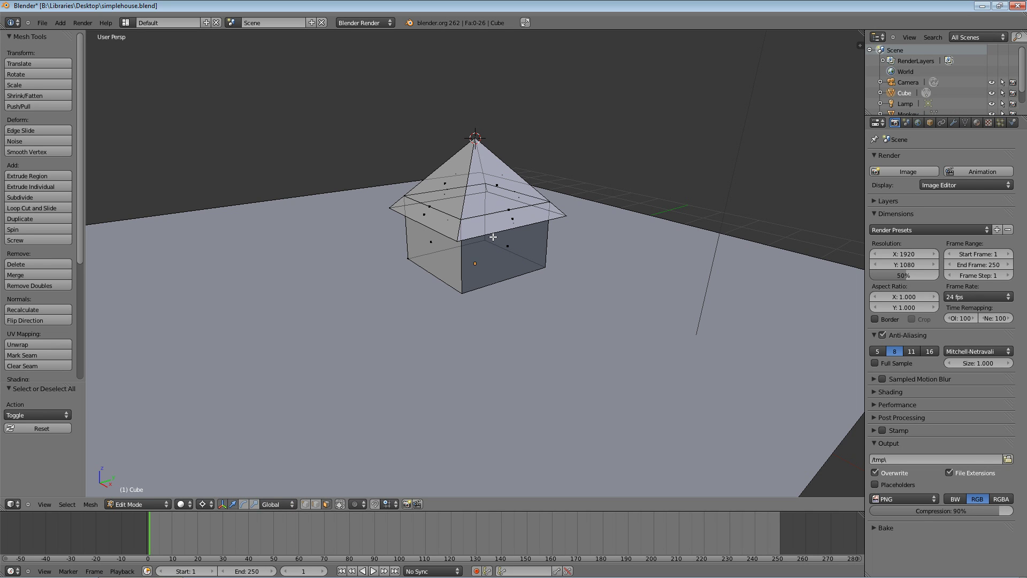
{"action": "middle_click_drag", "start_coordinate": [468, 274], "coordinate": [500, 279]}
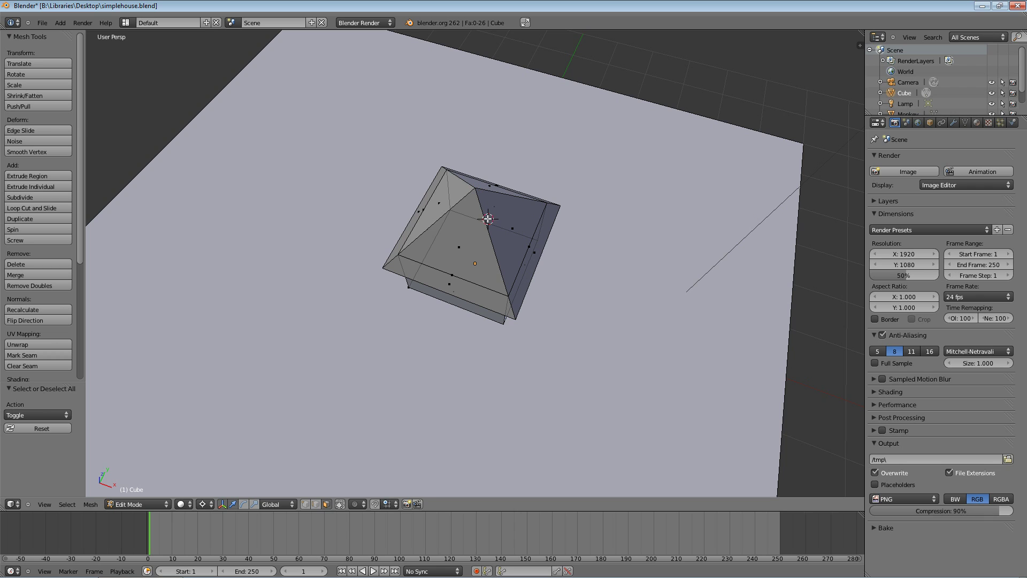
{"action": "key", "text": "Tab"}
{"action": "middle_click_drag", "start_coordinate": [486, 230], "coordinate": [487, 272]}
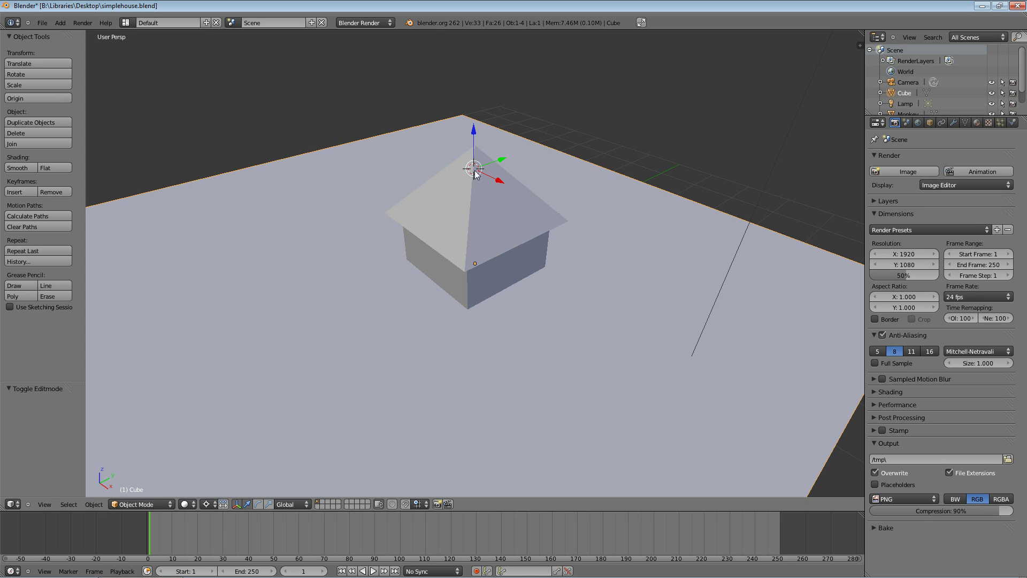
{"action": "mouse_move", "coordinate": [508, 229]}
{"action": "middle_mouse_down"}
{"action": "mouse_move", "coordinate": [541, 244]}
{"action": "mouse_move", "coordinate": [488, 237]}
{"action": "mouse_move", "coordinate": [480, 193]}
{"action": "middle_mouse_up"}
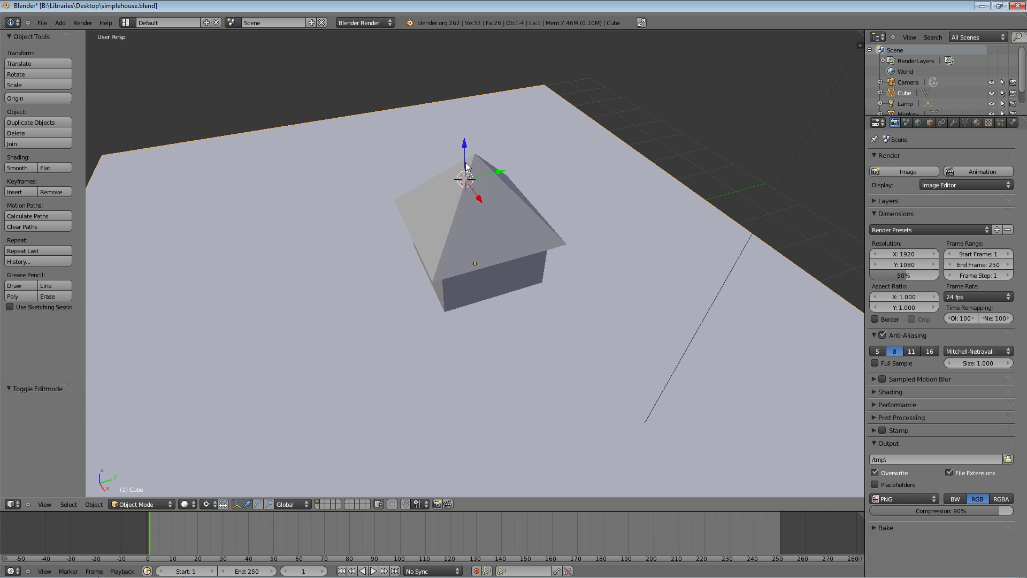
{"action": "middle_click_drag", "start_coordinate": [473, 191], "coordinate": [531, 239]}
Step: In Edit Mode, select the left end roof slope, roof overhang and end wall faces
{"action": "key", "text": "Tab"}
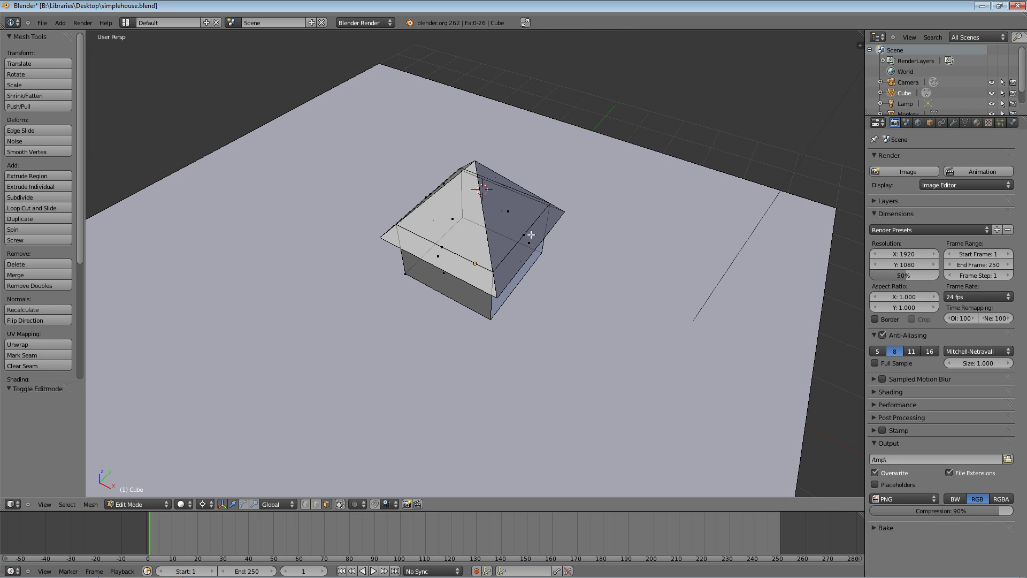
{"action": "middle_click_drag", "start_coordinate": [526, 244], "coordinate": [494, 218]}
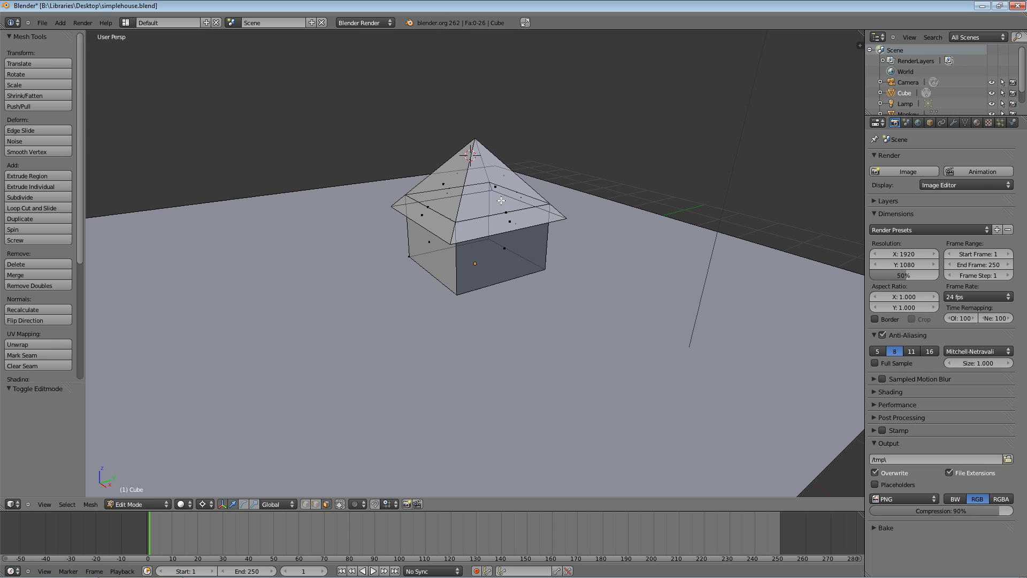
{"action": "right_click", "coordinate": [496, 185]}
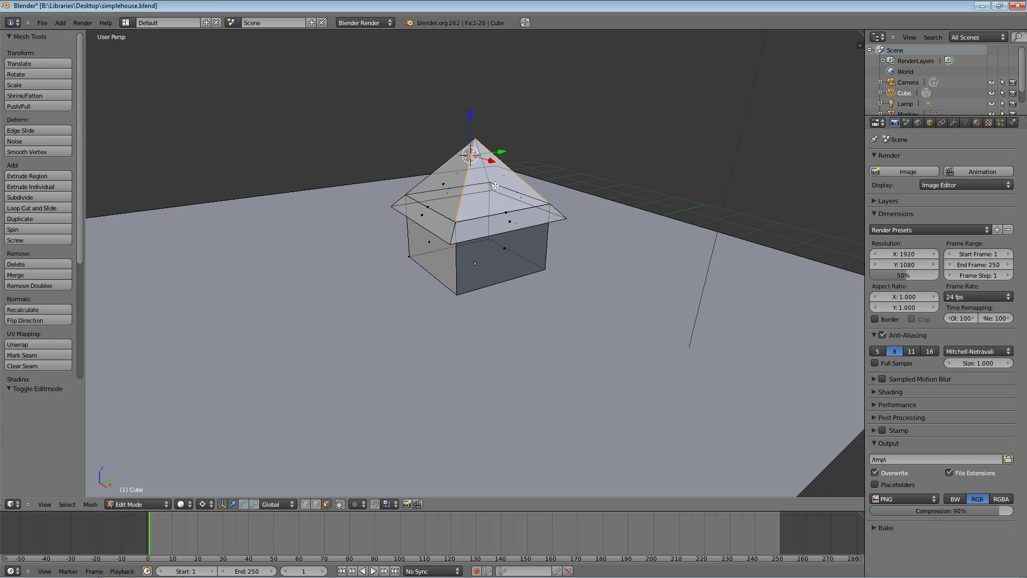
{"action": "right_click", "coordinate": [510, 222], "text": "shift"}
{"action": "middle_click_drag", "start_coordinate": [515, 279], "coordinate": [509, 251]}
{"action": "right_click", "coordinate": [504, 241], "text": "shift"}
{"action": "middle_click_drag", "start_coordinate": [540, 287], "coordinate": [415, 293]}
Step: Extrude the selected end faces 2 units along the X axis
{"action": "key", "text": "e"}
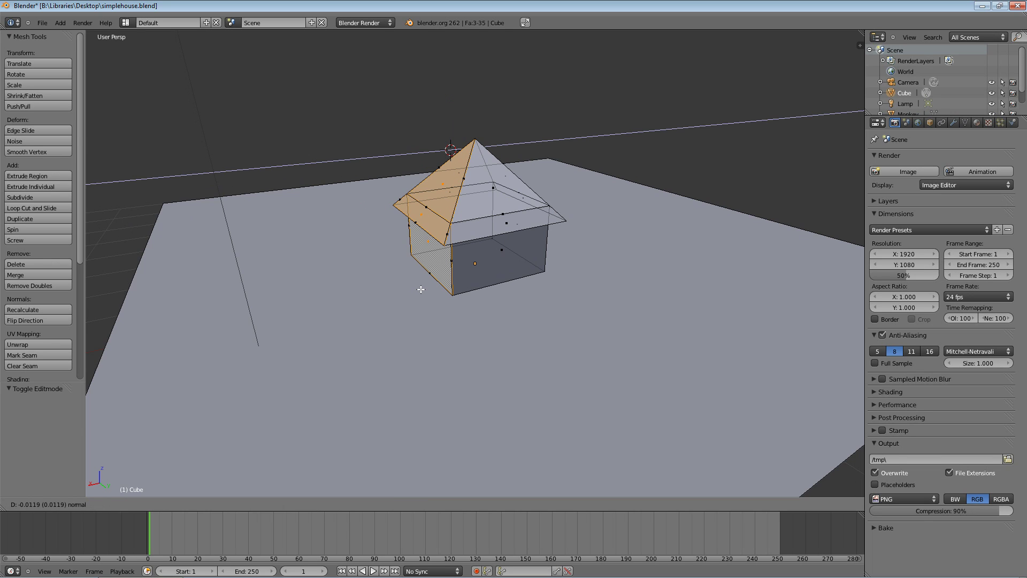
{"action": "key", "text": "x"}
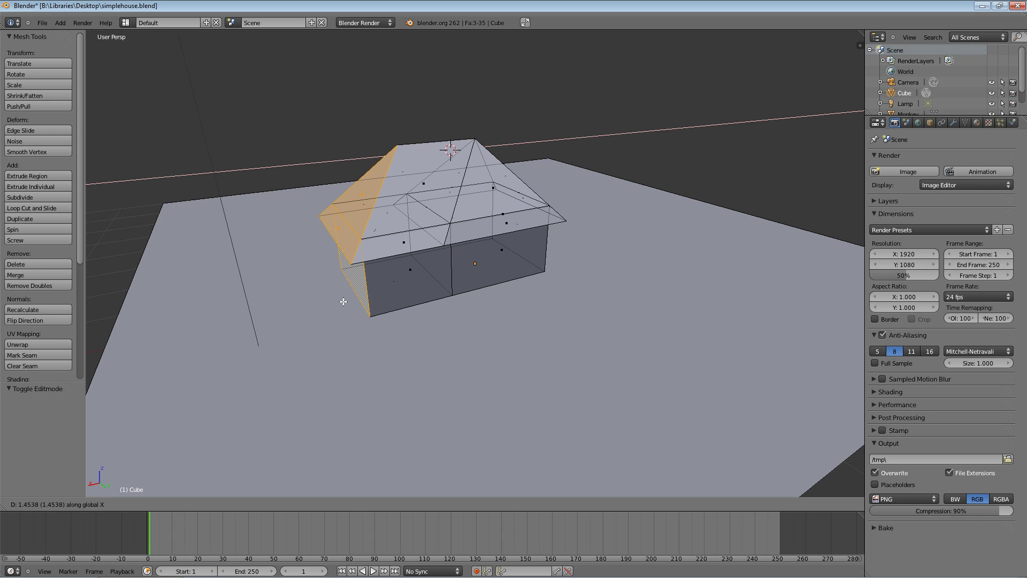
{"action": "type", "text": "2"}
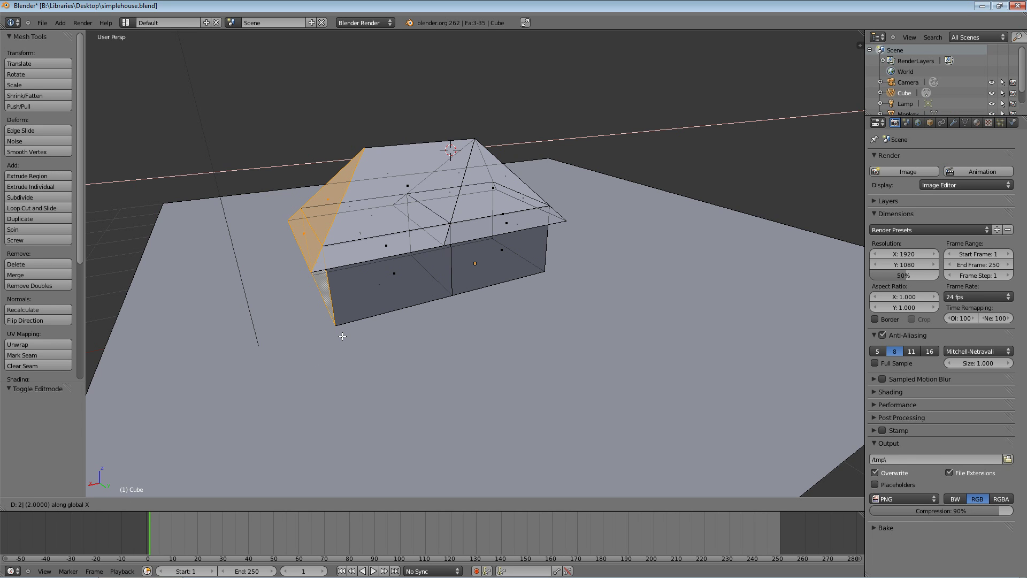
{"action": "key", "text": "Return"}
Step: Switch to edge select mode and view along the roof ridge
{"action": "middle_click_drag", "start_coordinate": [373, 341], "coordinate": [471, 332]}
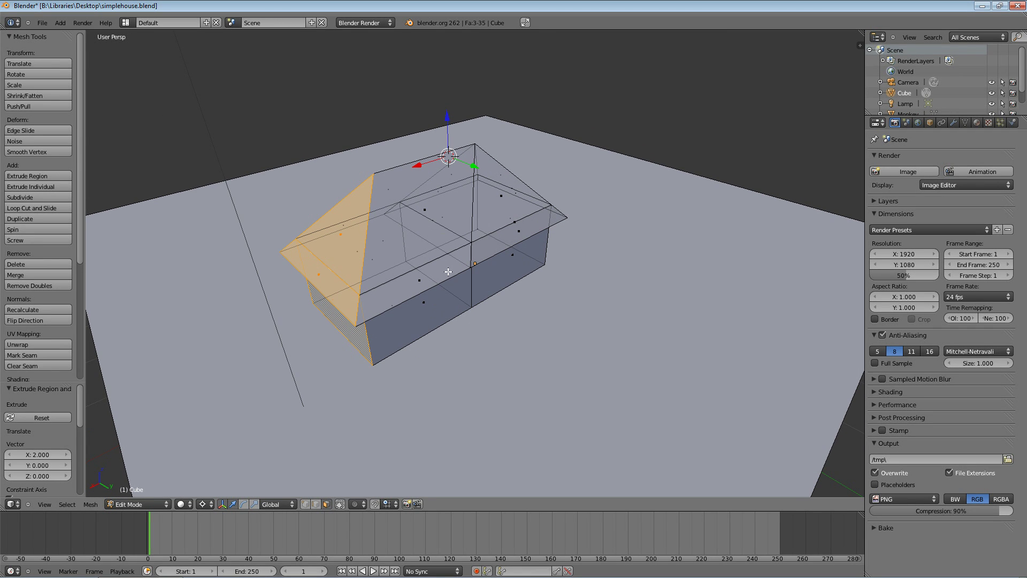
{"action": "middle_click_drag", "start_coordinate": [448, 273], "coordinate": [442, 250]}
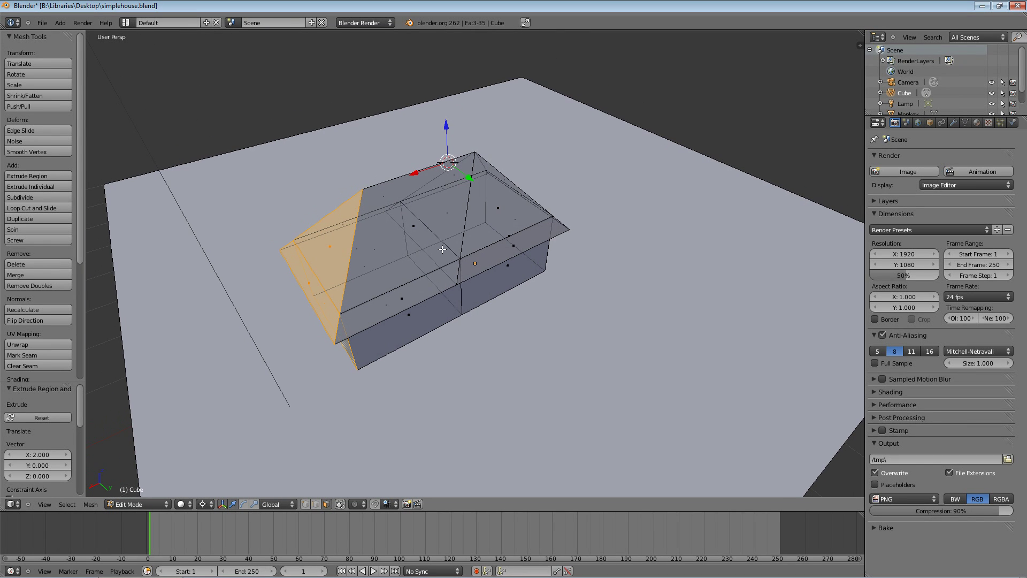
{"action": "left_click", "coordinate": [316, 504], "text": "shift"}
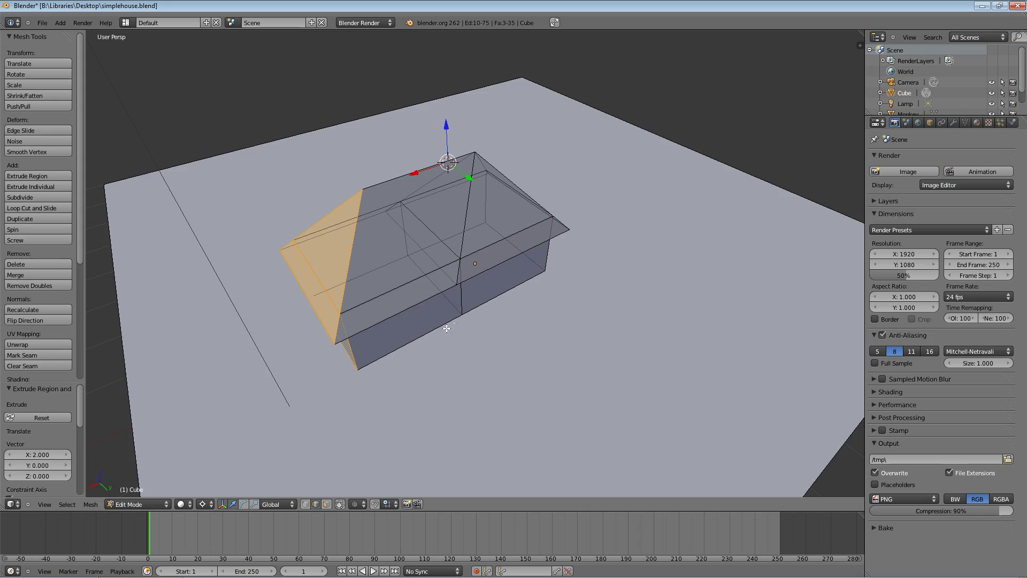
{"action": "scroll", "coordinate": [449, 326], "scroll_direction": "up", "scroll_amount": 5}
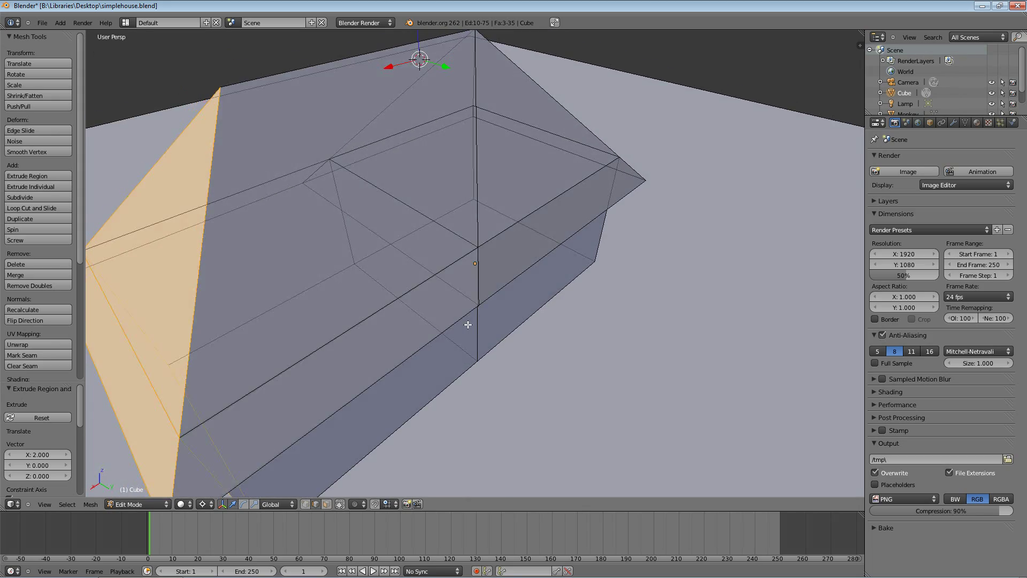
{"action": "scroll", "coordinate": [452, 321], "scroll_direction": "down", "scroll_amount": 4}
{"action": "mouse_move", "coordinate": [452, 321]}
{"action": "middle_mouse_down"}
{"action": "mouse_move", "coordinate": [521, 330]}
{"action": "mouse_move", "coordinate": [539, 321]}
{"action": "mouse_move", "coordinate": [467, 323]}
{"action": "middle_mouse_up"}
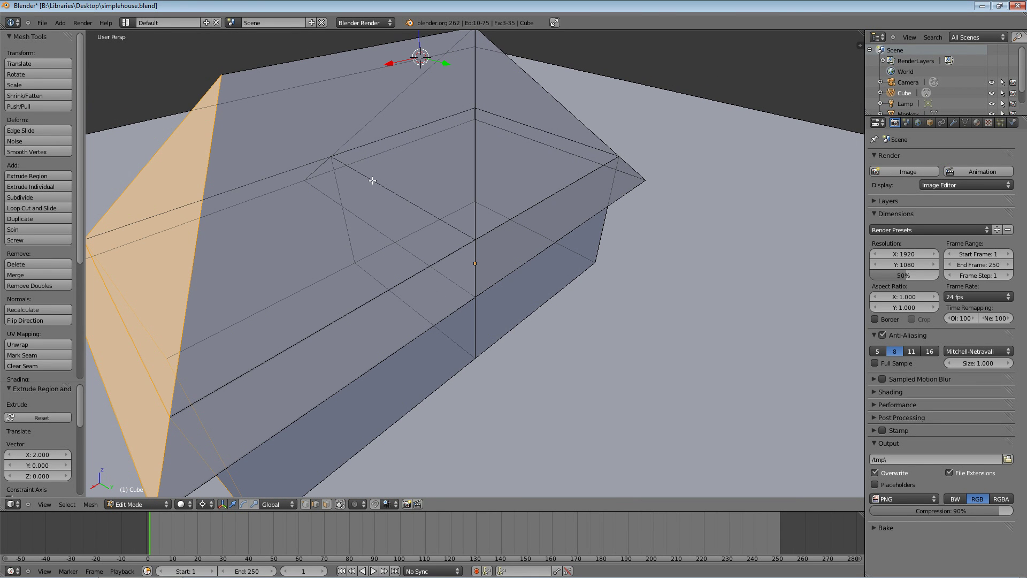
Step: Delete the first two stray edges inside the house extension
{"action": "right_click", "coordinate": [399, 196]}
{"action": "mouse_move", "coordinate": [404, 214]}
{"action": "middle_mouse_down"}
{"action": "mouse_move", "coordinate": [392, 232]}
{"action": "mouse_move", "coordinate": [378, 230]}
{"action": "mouse_move", "coordinate": [411, 202]}
{"action": "mouse_move", "coordinate": [404, 215]}
{"action": "middle_mouse_up"}
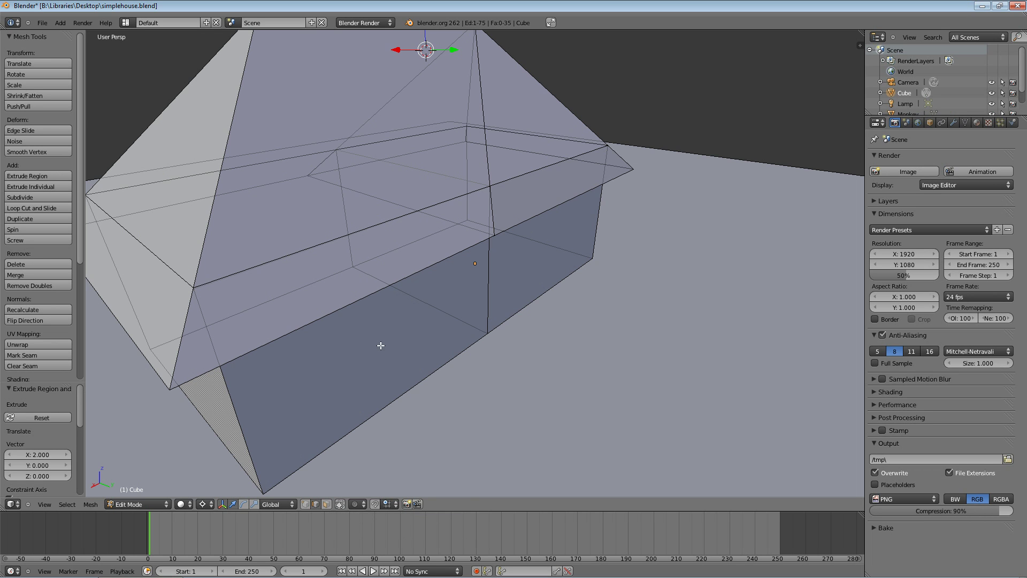
{"action": "mouse_move", "coordinate": [464, 197]}
{"action": "middle_mouse_down"}
{"action": "mouse_move", "coordinate": [461, 220]}
{"action": "mouse_move", "coordinate": [461, 211]}
{"action": "middle_mouse_up"}
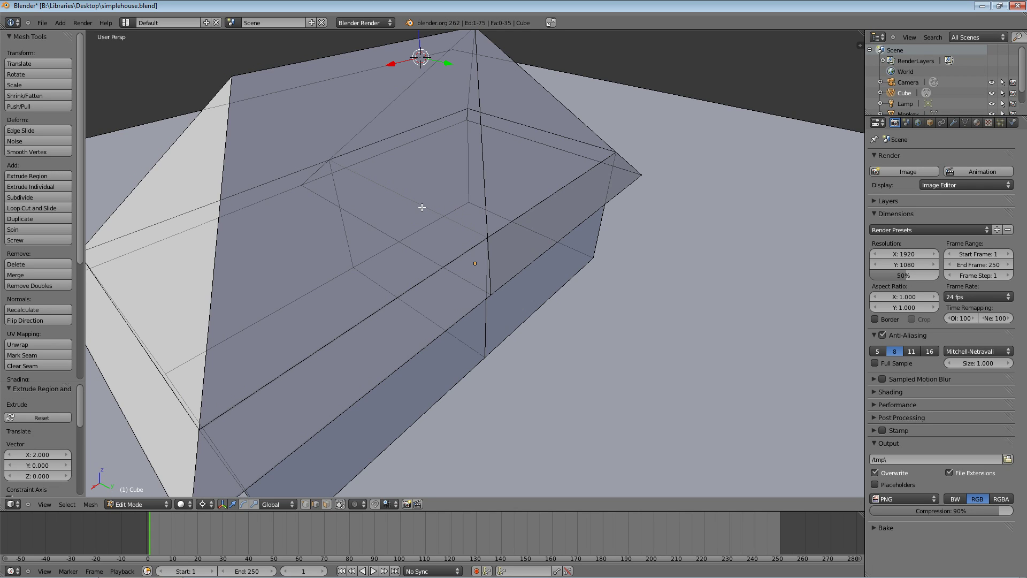
{"action": "key", "text": "x"}
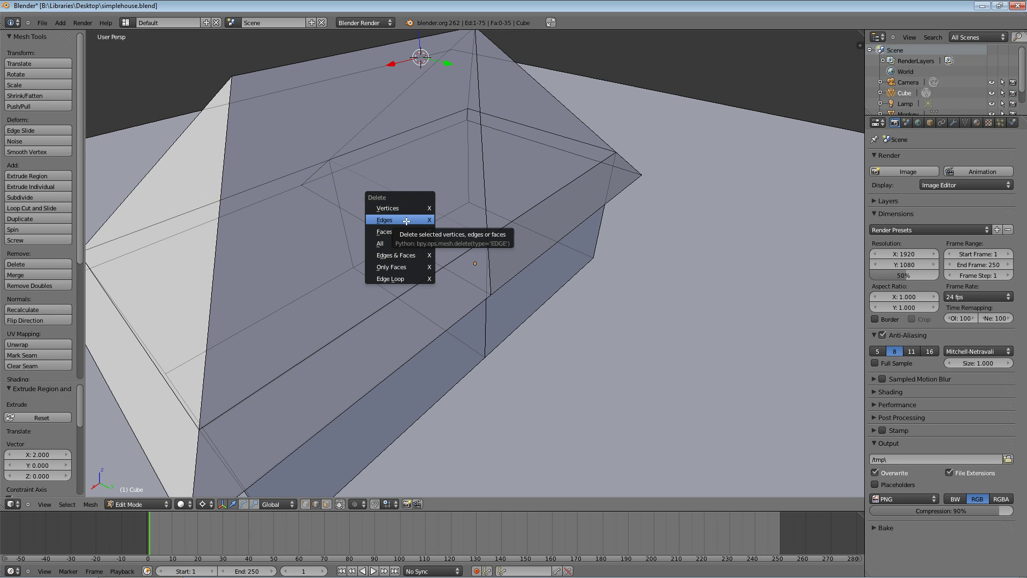
{"action": "left_click", "coordinate": [406, 221]}
{"action": "right_click", "coordinate": [419, 205]}
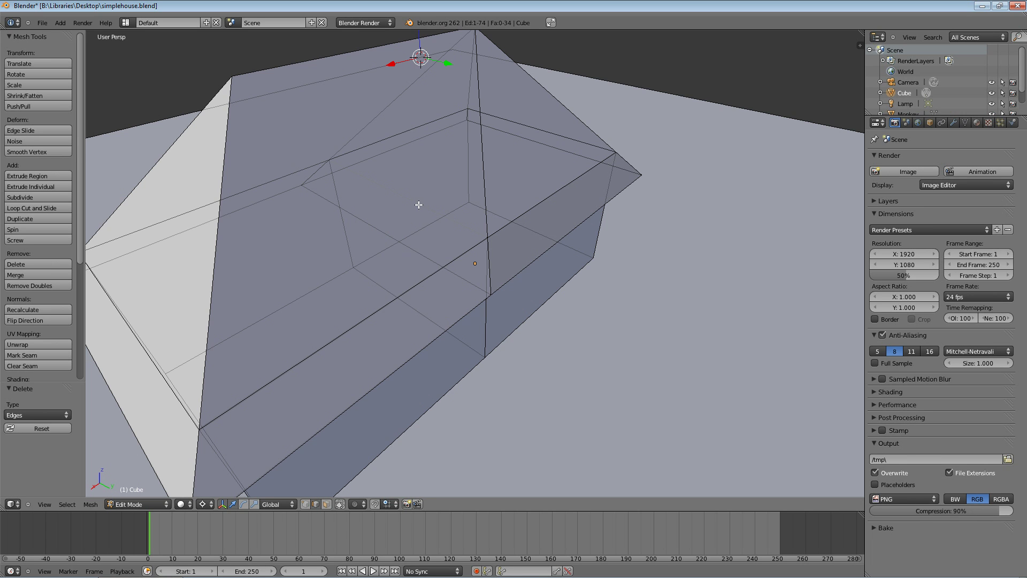
{"action": "key", "text": "x"}
{"action": "left_click", "coordinate": [419, 204]}
Step: Delete the remaining two leftover edges, including one on the roof
{"action": "mouse_move", "coordinate": [418, 206]}
{"action": "middle_mouse_down"}
{"action": "mouse_move", "coordinate": [447, 225]}
{"action": "mouse_move", "coordinate": [355, 216]}
{"action": "mouse_move", "coordinate": [429, 204]}
{"action": "middle_mouse_up"}
{"action": "scroll", "coordinate": [392, 225], "scroll_direction": "up", "scroll_amount": 3}
{"action": "right_click", "coordinate": [430, 205]}
{"action": "key", "text": "x"}
{"action": "left_click", "coordinate": [424, 208]}
{"action": "scroll", "coordinate": [418, 225], "scroll_direction": "down", "scroll_amount": 8}
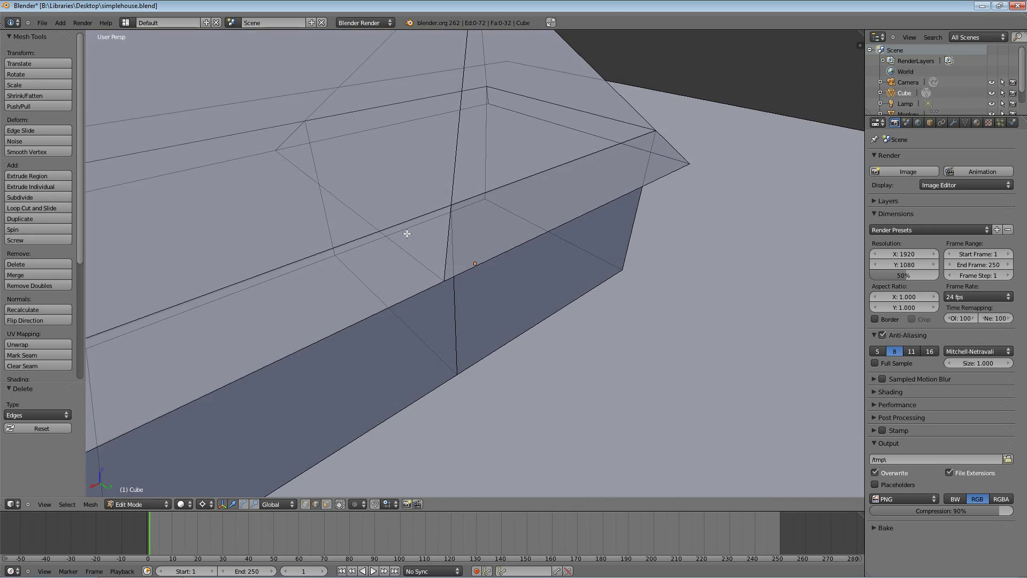
{"action": "middle_click_drag", "start_coordinate": [400, 234], "coordinate": [429, 236]}
{"action": "right_click", "coordinate": [438, 248]}
{"action": "key", "text": "x"}
{"action": "left_click", "coordinate": [434, 251]}
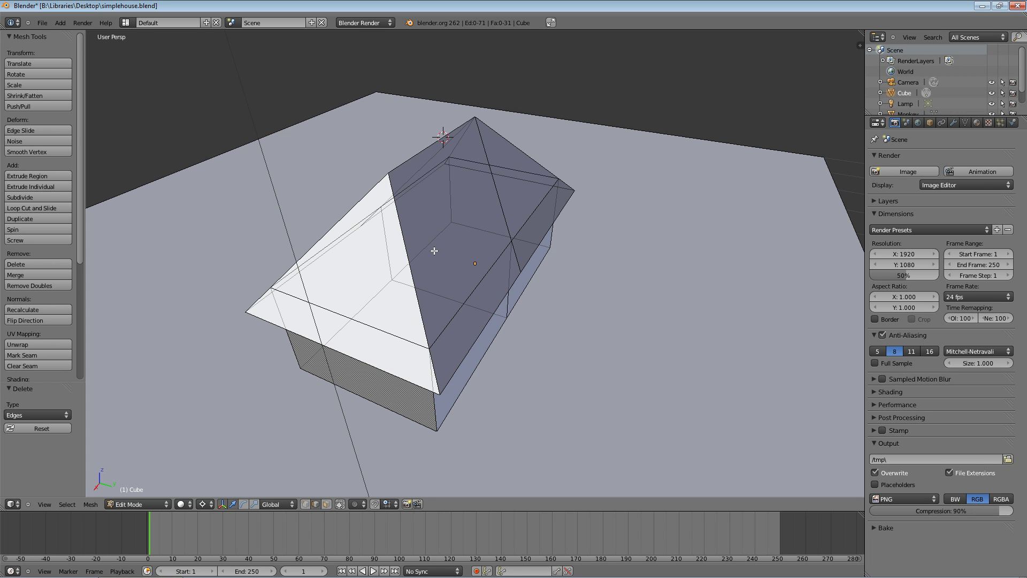
{"action": "middle_click_drag", "start_coordinate": [433, 246], "coordinate": [473, 278]}
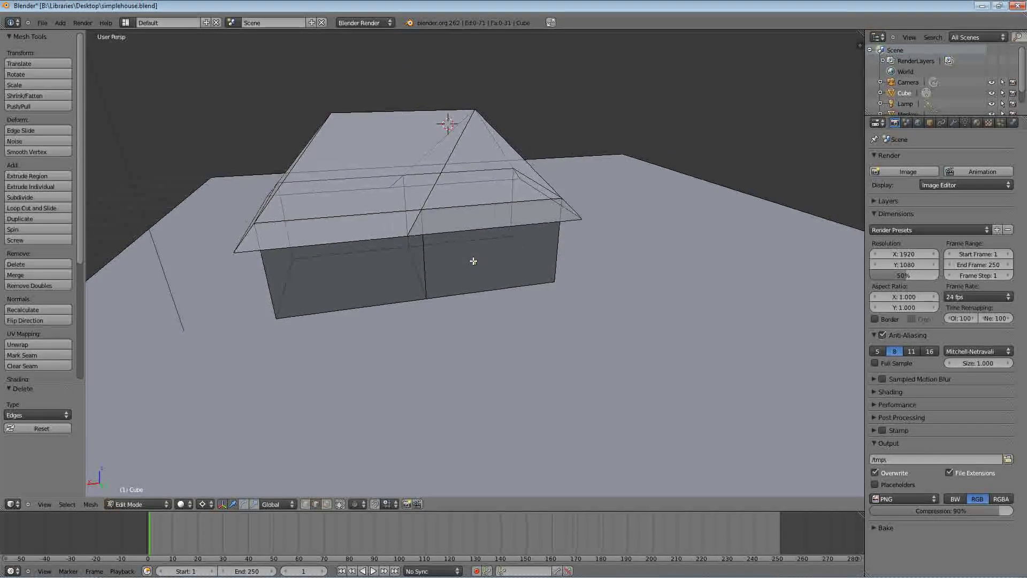
{"action": "mouse_move", "coordinate": [474, 260]}
{"action": "middle_mouse_down"}
{"action": "mouse_move", "coordinate": [442, 252]}
{"action": "mouse_move", "coordinate": [401, 268]}
{"action": "mouse_move", "coordinate": [421, 292]}
{"action": "mouse_move", "coordinate": [480, 266]}
{"action": "mouse_move", "coordinate": [516, 266]}
{"action": "mouse_move", "coordinate": [500, 255]}
{"action": "mouse_move", "coordinate": [509, 236]}
{"action": "mouse_move", "coordinate": [495, 257]}
{"action": "mouse_move", "coordinate": [475, 259]}
{"action": "mouse_move", "coordinate": [489, 257]}
{"action": "middle_mouse_up"}
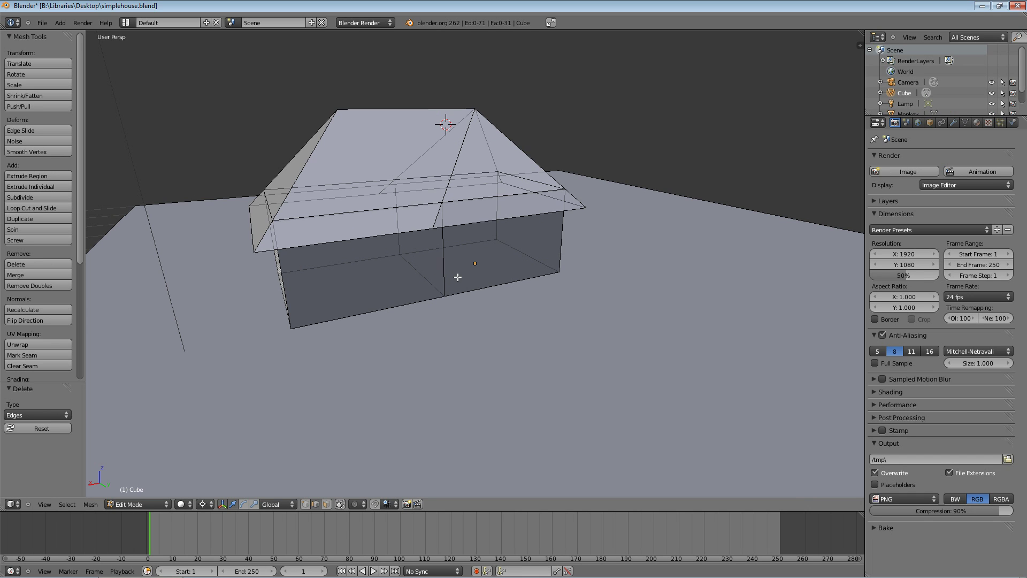
{"action": "middle_click_drag", "start_coordinate": [461, 355], "coordinate": [438, 344]}
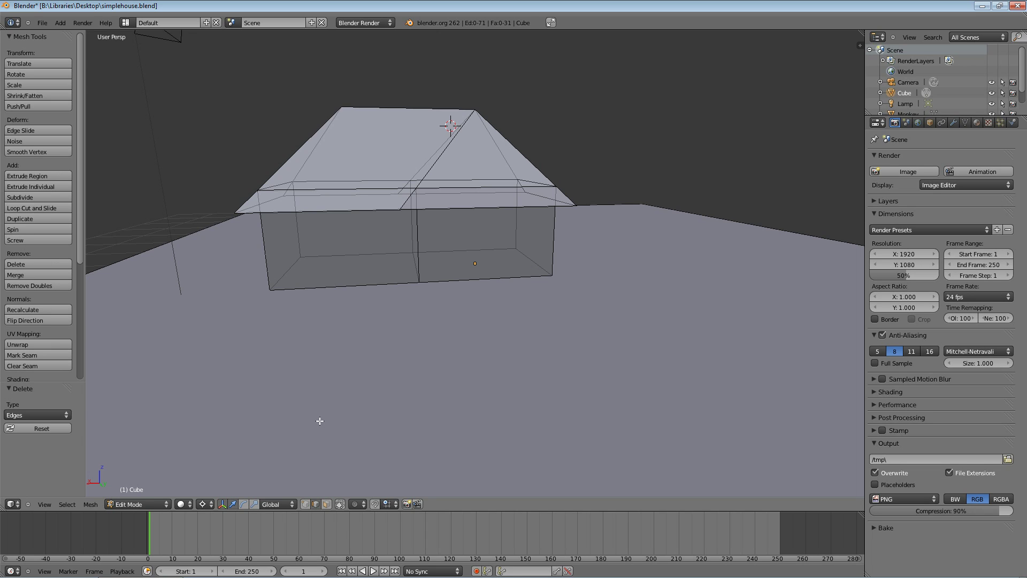
Step: In face select mode, Shift-select the six wall faces from front to right side, leaving out the roof
{"action": "left_click", "coordinate": [325, 504]}
{"action": "middle_click_drag", "start_coordinate": [352, 417], "coordinate": [373, 339]}
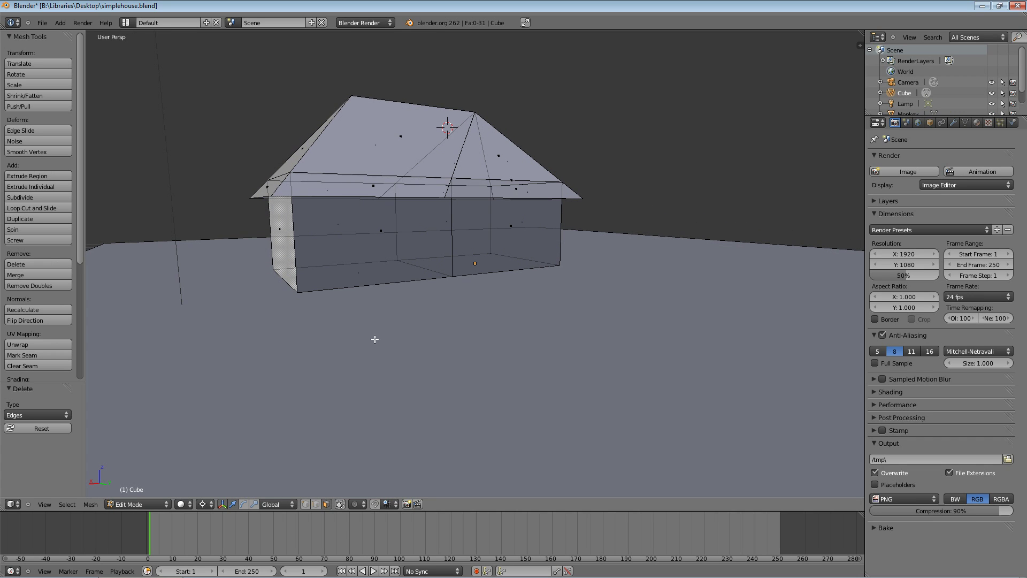
{"action": "right_click", "coordinate": [381, 229]}
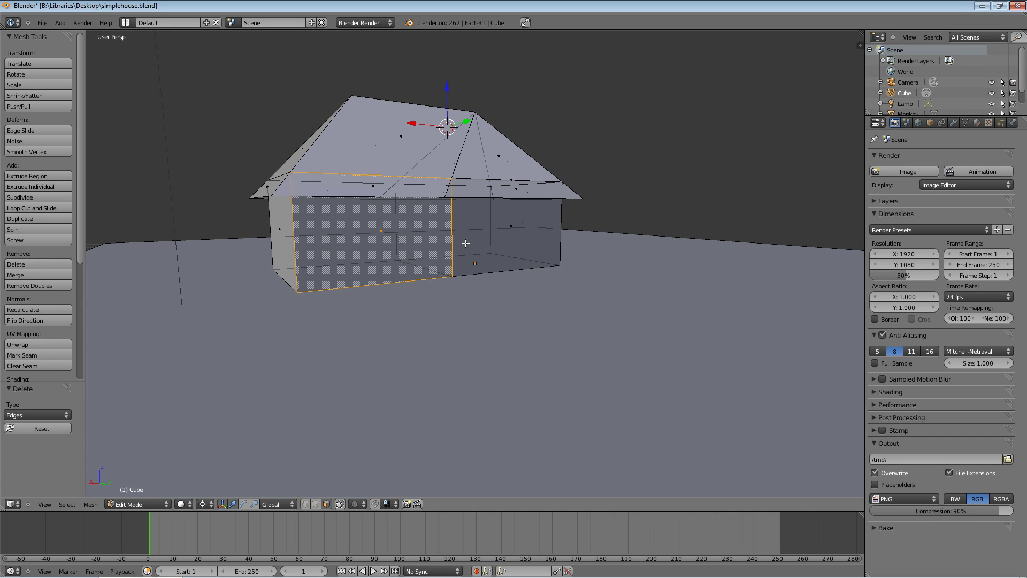
{"action": "mouse_move", "coordinate": [471, 240]}
{"action": "middle_mouse_down"}
{"action": "mouse_move", "coordinate": [584, 282]}
{"action": "mouse_move", "coordinate": [471, 249]}
{"action": "middle_mouse_up"}
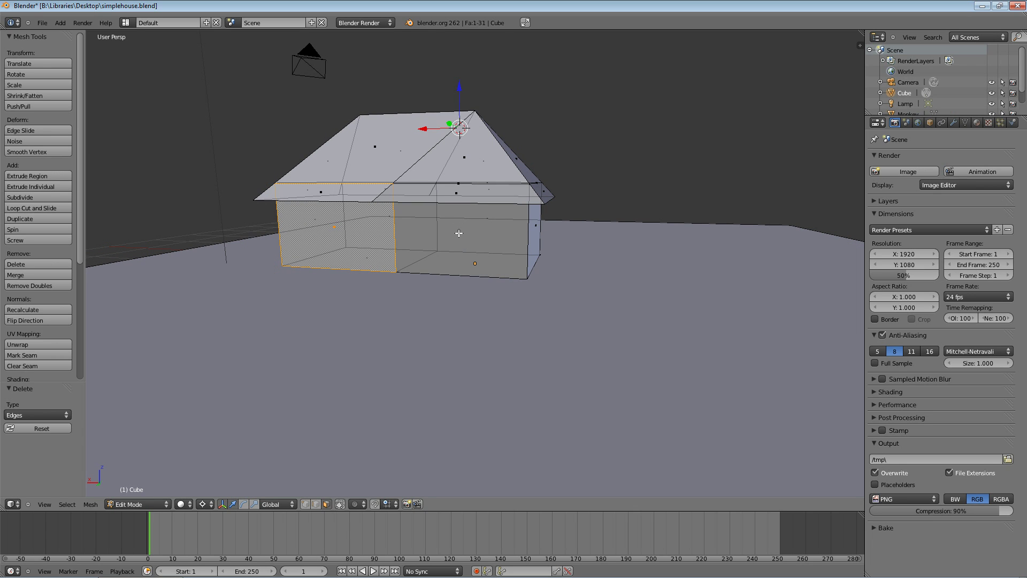
{"action": "right_click", "coordinate": [459, 234], "text": "shift"}
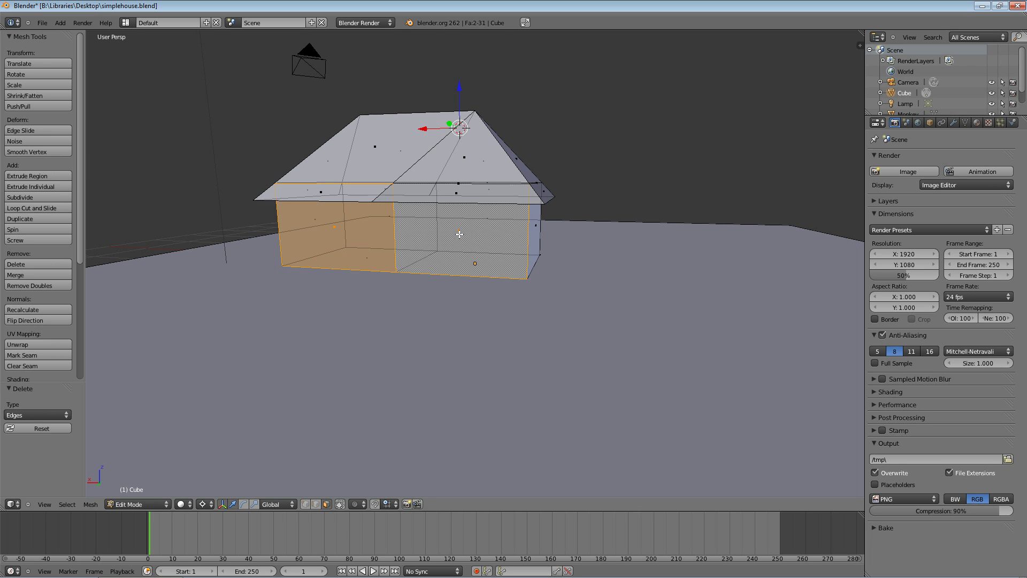
{"action": "middle_click_drag", "start_coordinate": [645, 261], "coordinate": [412, 259]}
{"action": "right_click", "coordinate": [482, 231], "text": "shift"}
{"action": "middle_click_drag", "start_coordinate": [633, 276], "coordinate": [515, 255]}
{"action": "right_click", "coordinate": [511, 249], "text": "shift"}
{"action": "right_click", "coordinate": [561, 247], "text": "shift"}
{"action": "middle_click_drag", "start_coordinate": [598, 297], "coordinate": [482, 292]}
{"action": "right_click", "coordinate": [756, 254], "text": "shift"}
{"action": "middle_click_drag", "start_coordinate": [786, 351], "coordinate": [692, 364]}
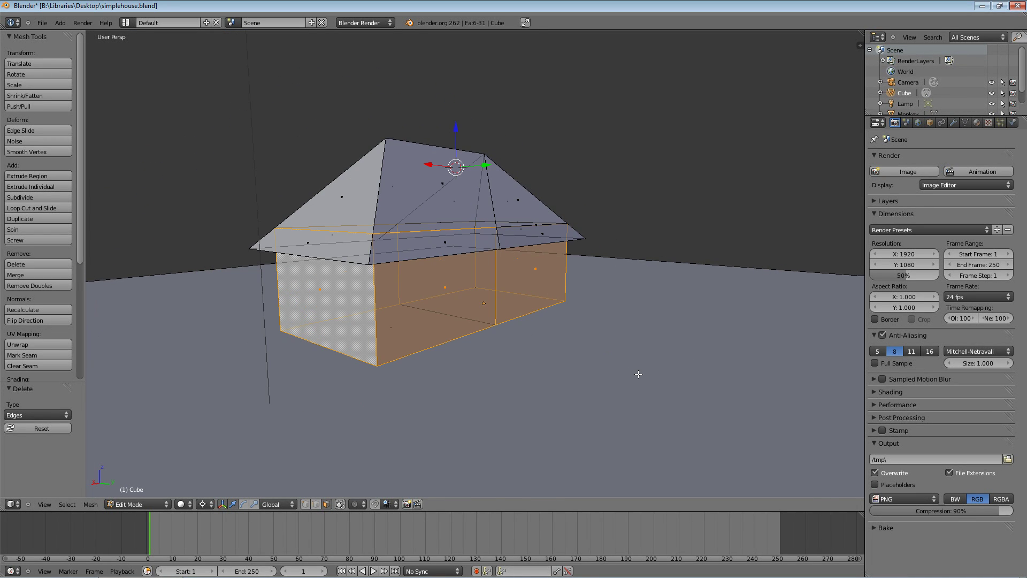
Step: Subdivide the selected wall faces with one cut from the W Specials menu
{"action": "key", "text": "w"}
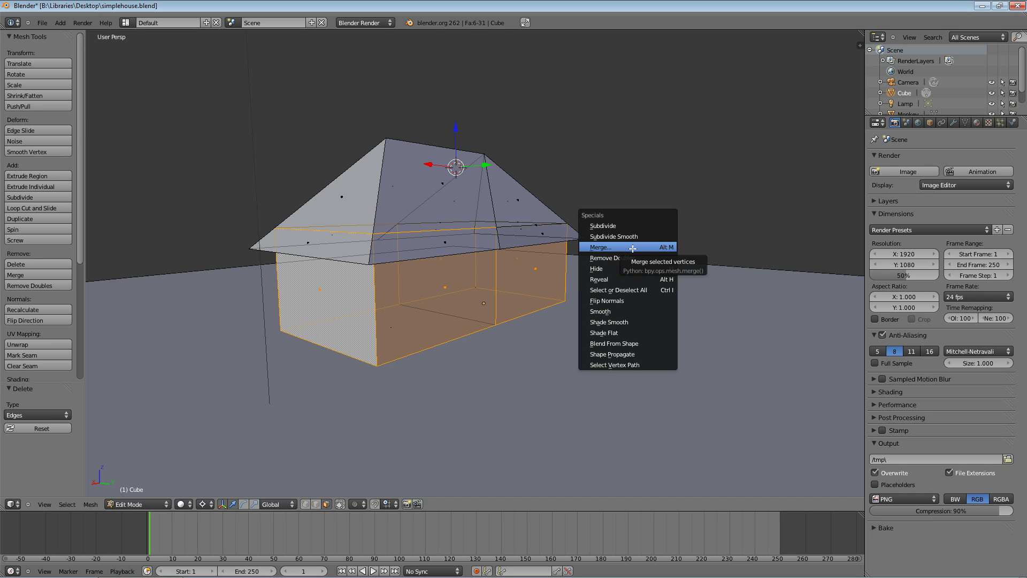
{"action": "left_click", "coordinate": [616, 226]}
{"action": "middle_click_drag", "start_coordinate": [583, 358], "coordinate": [559, 350]}
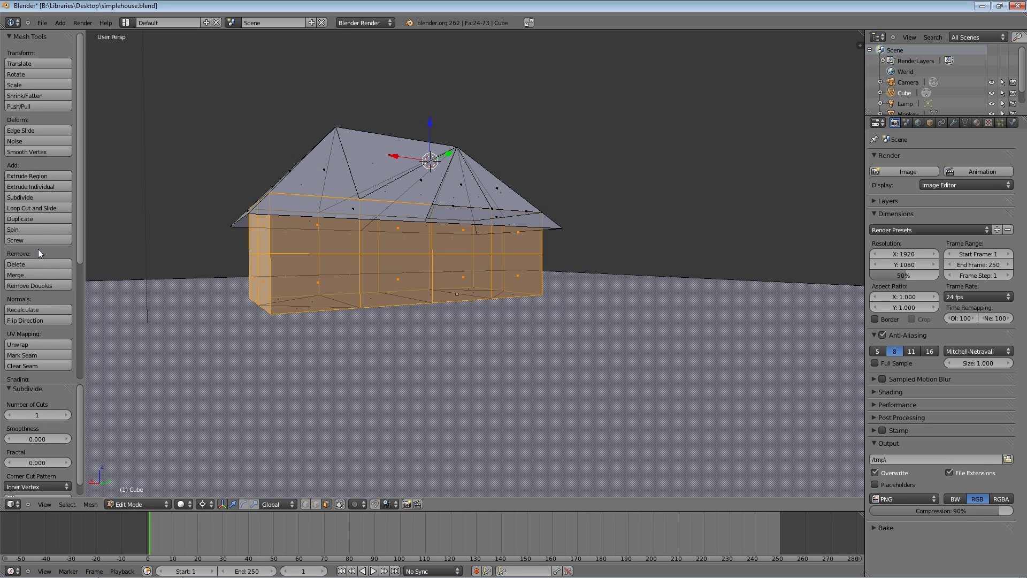
Step: Set the Subdivide operation's Number of Cuts to 9 in the tool panel
{"action": "key", "text": "t"}
{"action": "key", "text": "t"}
{"action": "left_click", "coordinate": [43, 415]}
{"action": "key", "text": "Return"}
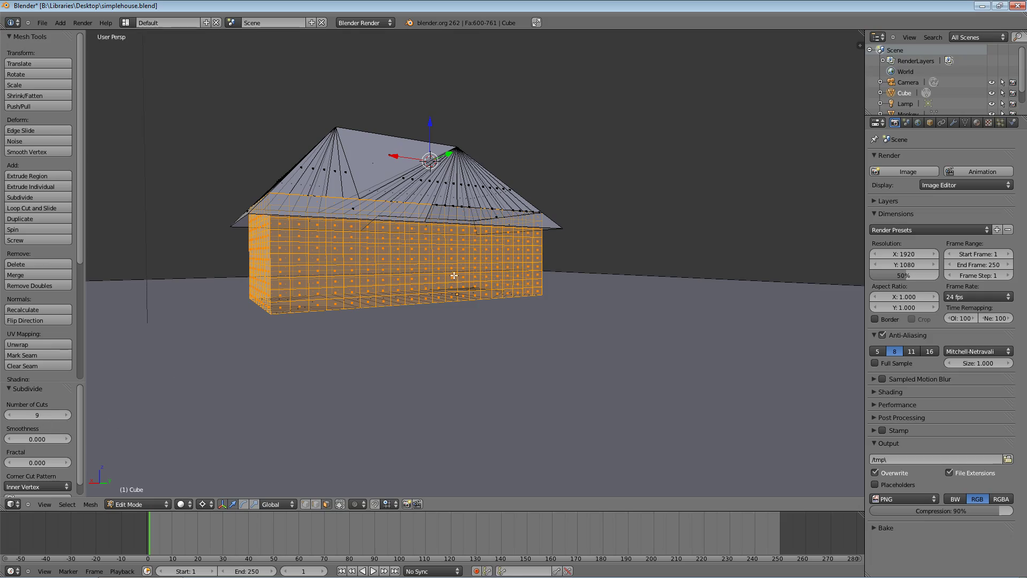
{"action": "middle_click_drag", "start_coordinate": [455, 348], "coordinate": [408, 280]}
{"action": "middle_click_drag", "start_coordinate": [312, 301], "coordinate": [362, 298]}
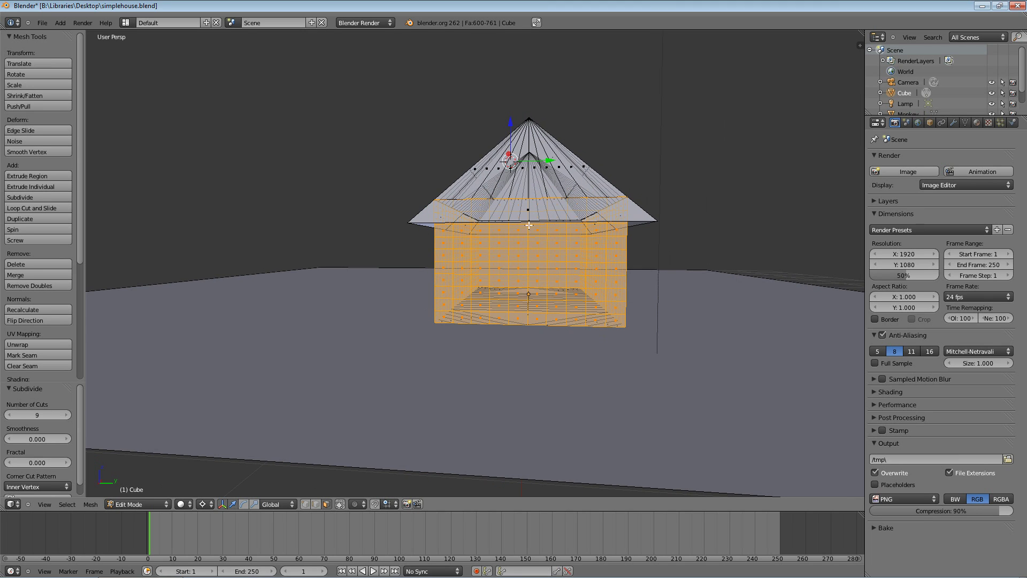
{"action": "middle_click_drag", "start_coordinate": [551, 236], "coordinate": [308, 243]}
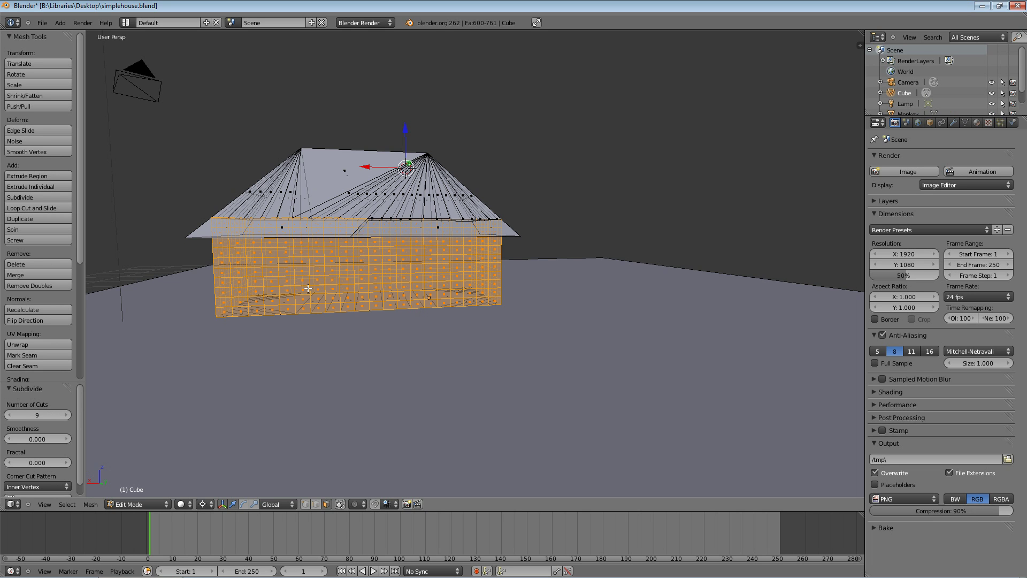
Step: Select a front wall face and enable Limit selection to visible
{"action": "middle_click_drag", "start_coordinate": [376, 339], "coordinate": [422, 339]}
{"action": "scroll", "coordinate": [441, 341], "scroll_direction": "up", "scroll_amount": 2}
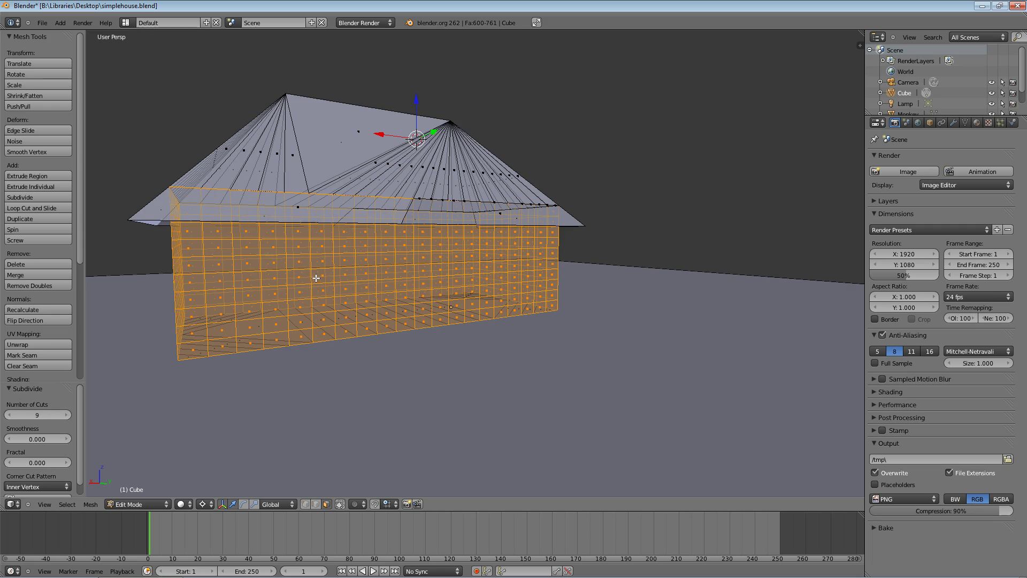
{"action": "middle_click_drag", "start_coordinate": [318, 278], "coordinate": [441, 318]}
{"action": "right_click", "coordinate": [415, 313]}
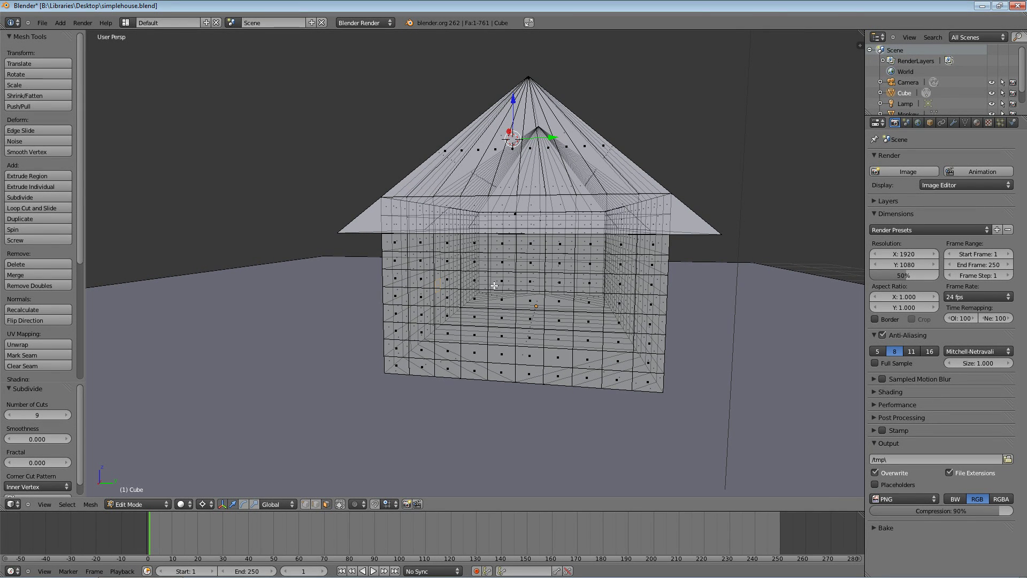
{"action": "scroll", "coordinate": [499, 310], "scroll_direction": "up", "scroll_amount": 3}
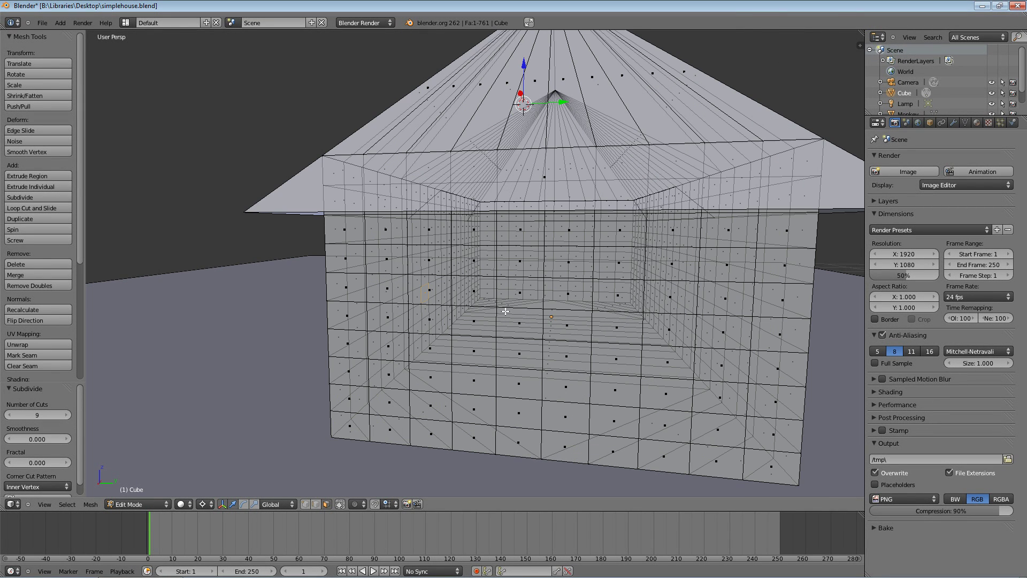
{"action": "right_click", "coordinate": [475, 262]}
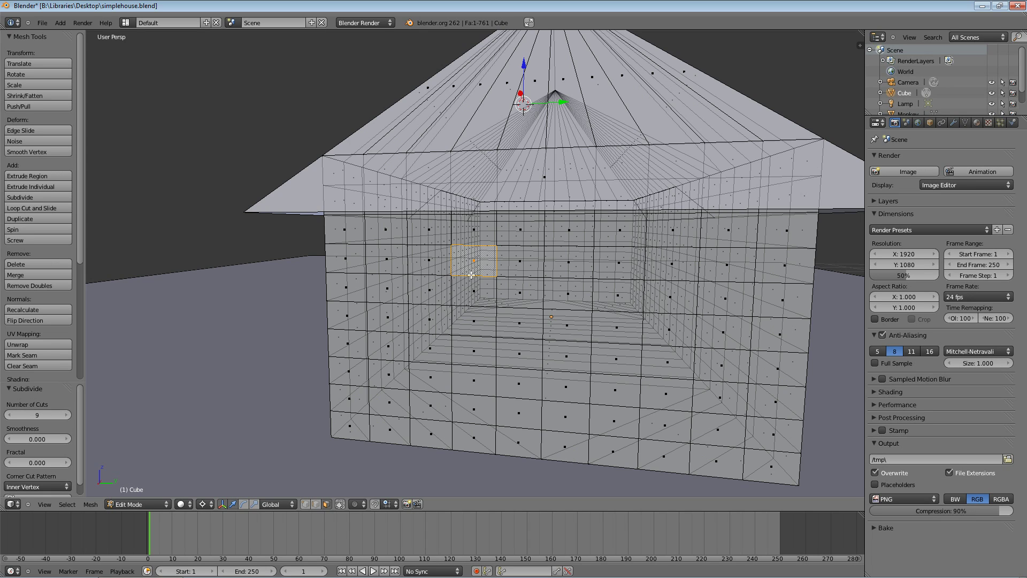
{"action": "left_click", "coordinate": [340, 504]}
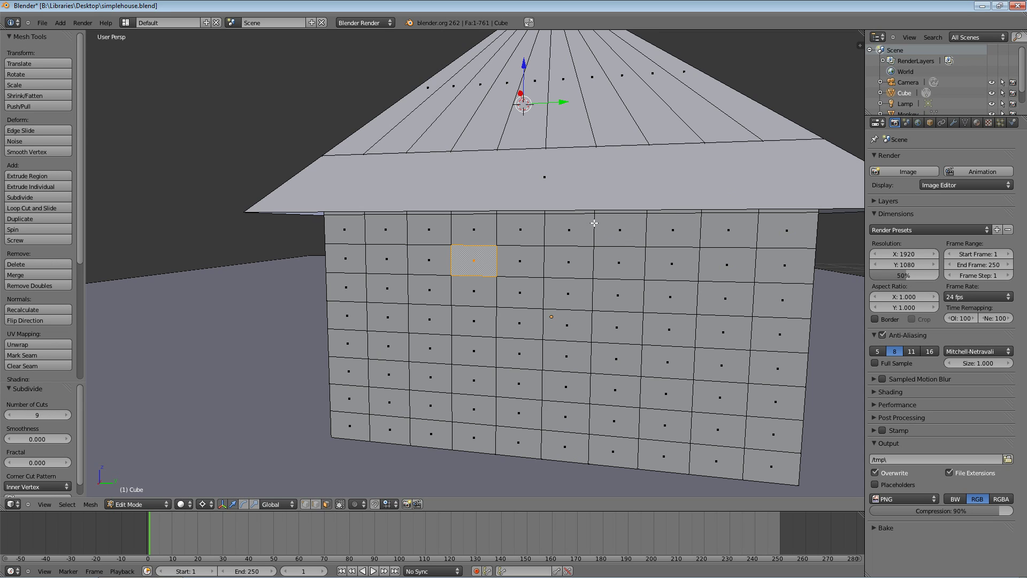
Step: Switch through numpad views to the right-side view and pan to centre the wall
{"action": "key", "text": "KP_1"}
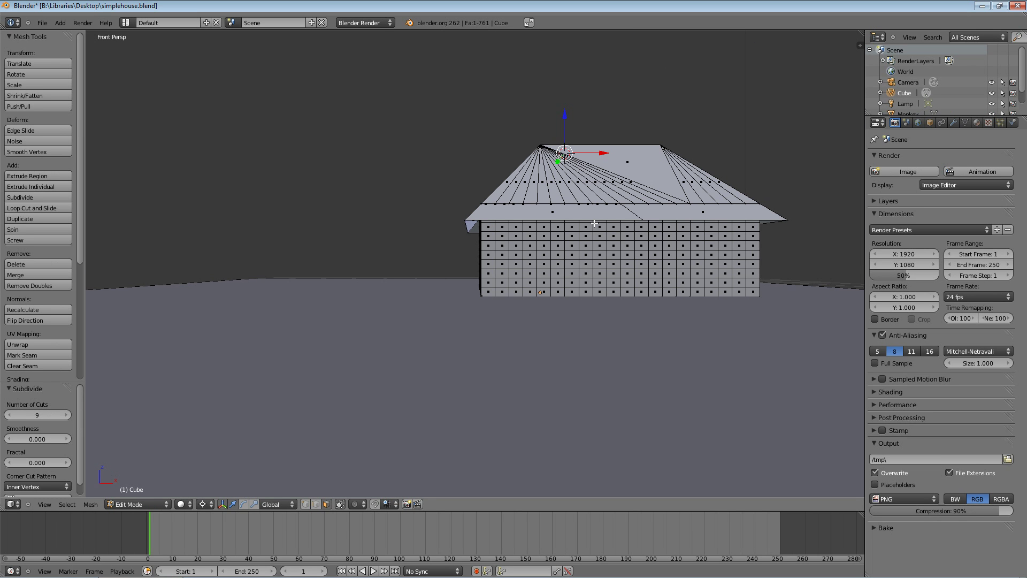
{"action": "key", "text": "KP_3"}
{"action": "scroll", "coordinate": [594, 222], "scroll_direction": "up", "scroll_amount": 5}
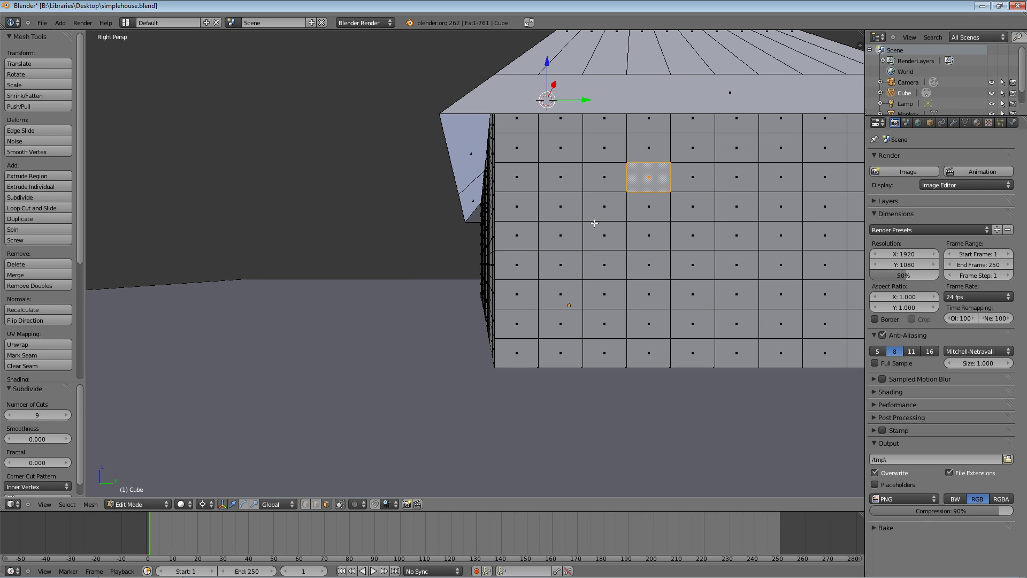
{"action": "key", "text": "ctrl+KP_1"}
{"action": "key", "text": "ctrl+KP_3"}
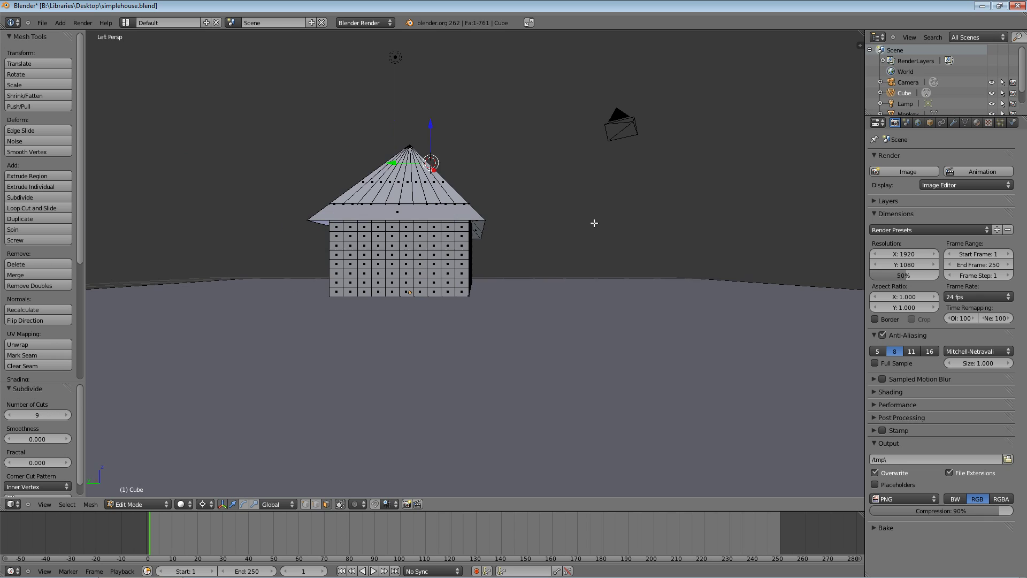
{"action": "key", "text": "KP_3"}
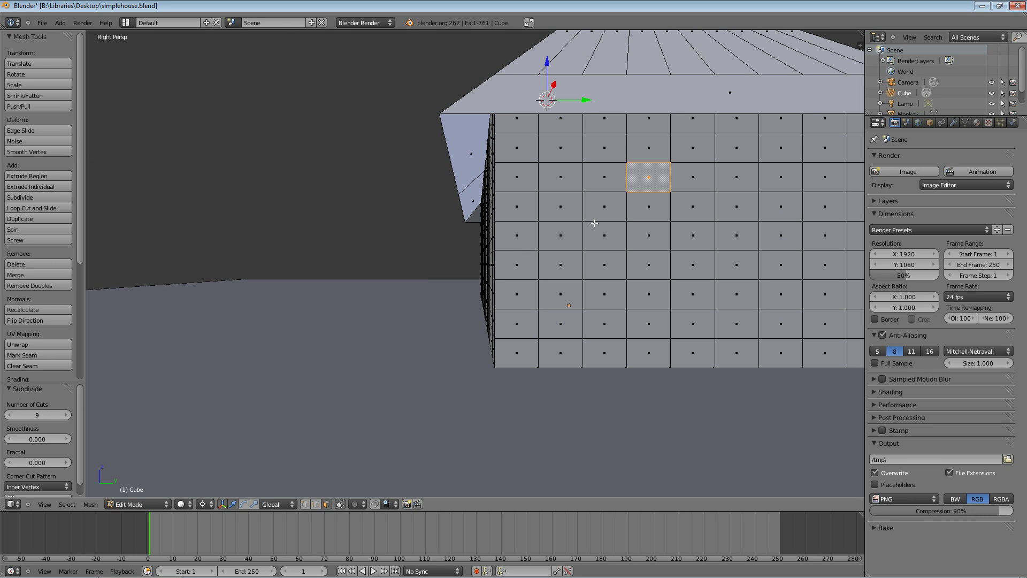
{"action": "key", "text": "ctrl+KP_6"}
{"action": "key", "text": "ctrl+KP_6"}
{"action": "key", "text": "ctrl+KP_6"}
{"action": "key", "text": "ctrl+KP_6"}
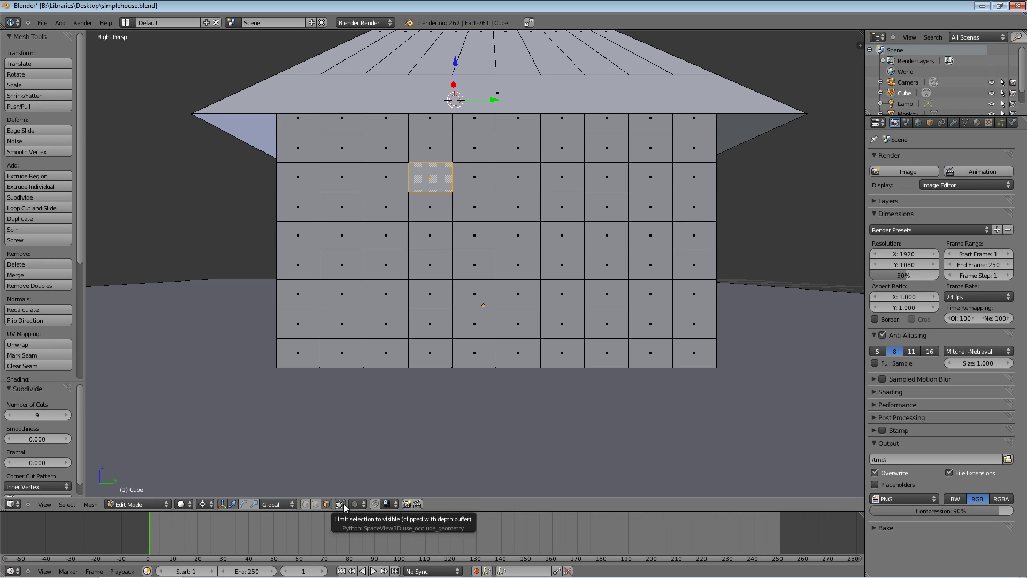
Step: Select a 4-by-3 block of twelve wall faces for the window
{"action": "right_click", "coordinate": [474, 176], "text": "shift"}
{"action": "right_click", "coordinate": [515, 174], "text": "shift"}
{"action": "right_click", "coordinate": [557, 175], "text": "shift"}
{"action": "right_click", "coordinate": [559, 203], "text": "shift"}
{"action": "right_click", "coordinate": [559, 241], "text": "shift"}
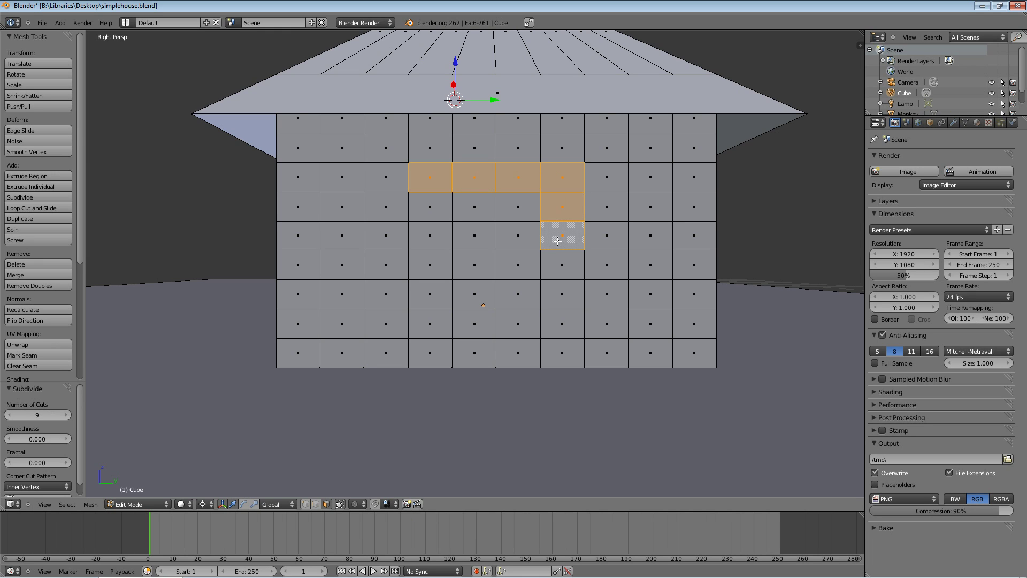
{"action": "right_click", "coordinate": [515, 239], "text": "shift"}
{"action": "right_click", "coordinate": [477, 237], "text": "shift"}
{"action": "right_click", "coordinate": [436, 236], "text": "shift"}
{"action": "right_click", "coordinate": [436, 206], "text": "shift"}
{"action": "right_click", "coordinate": [476, 206], "text": "shift"}
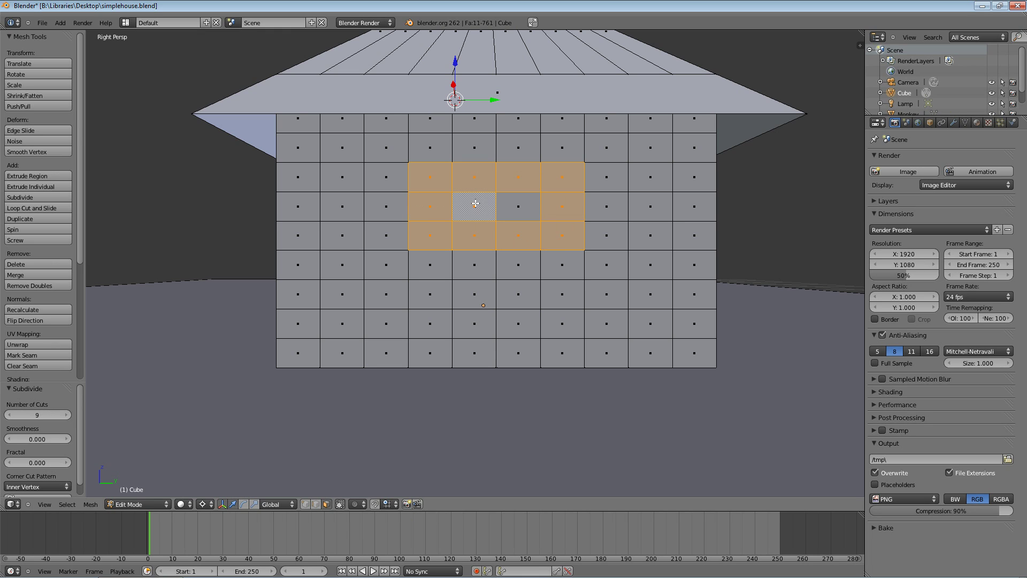
{"action": "right_click", "coordinate": [512, 207], "text": "shift"}
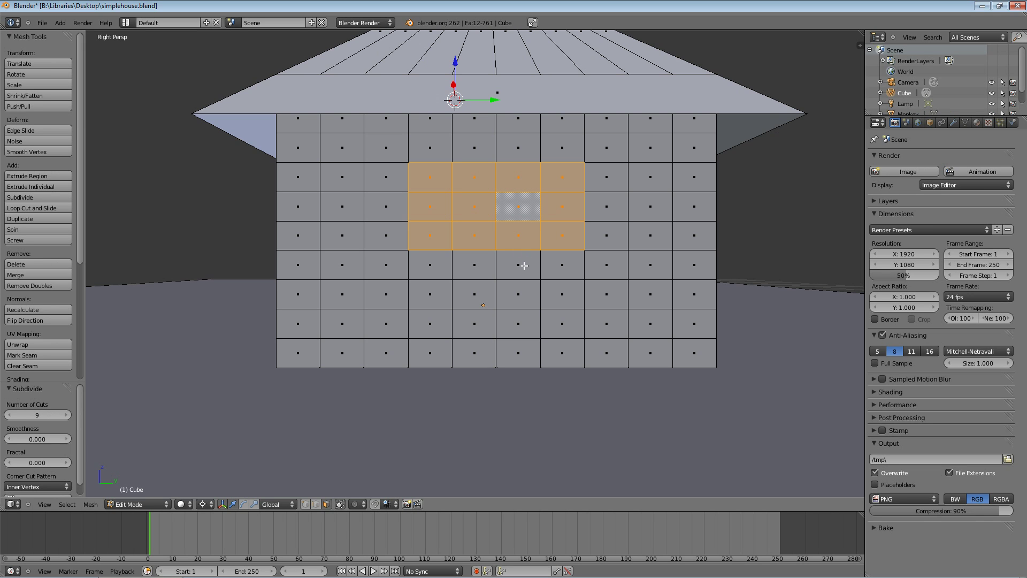
Step: Extrude the window faces -0.1 along X to recess them into the wall
{"action": "key", "text": "g"}
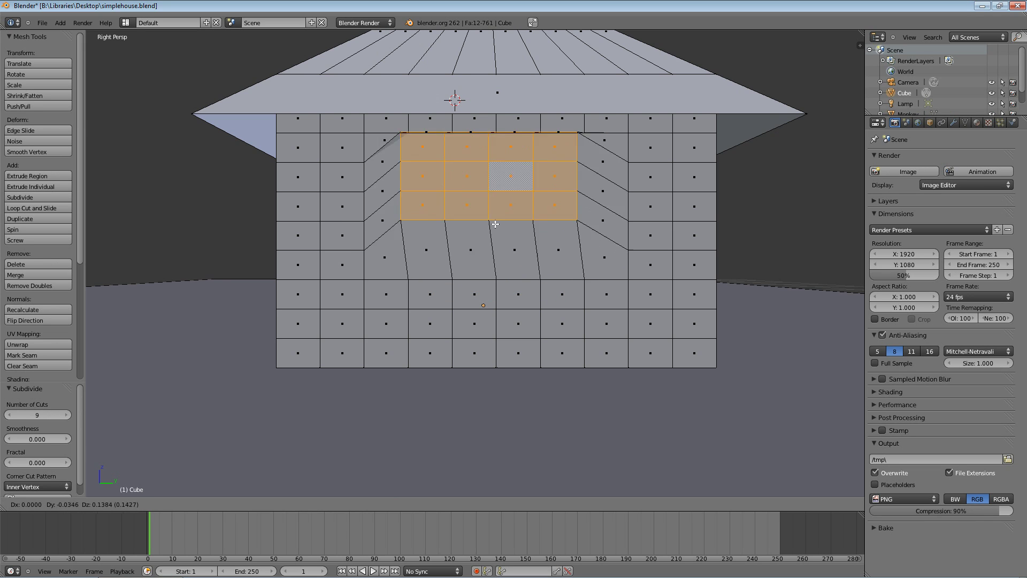
{"action": "right_click", "coordinate": [500, 230]}
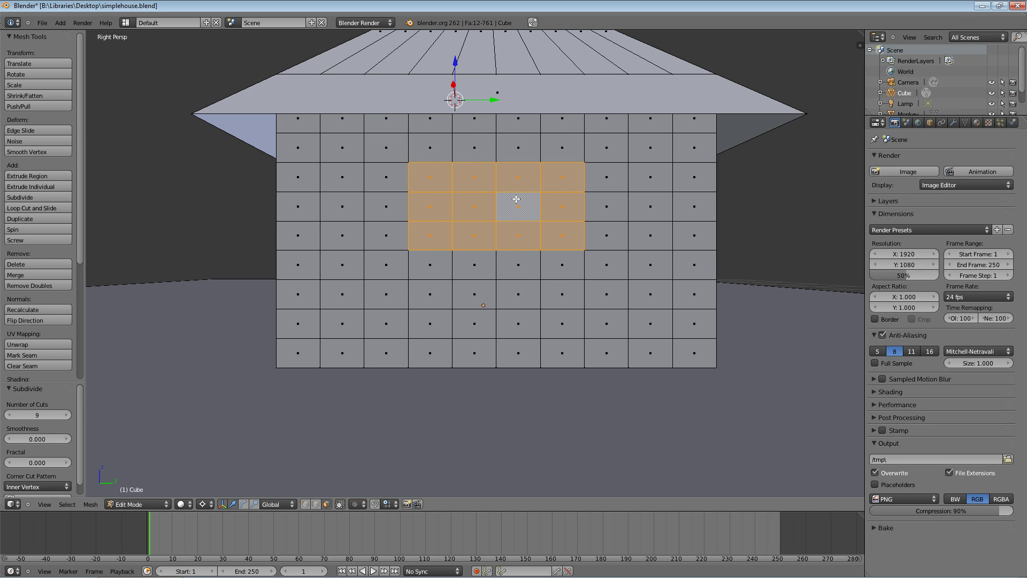
{"action": "key", "text": "e"}
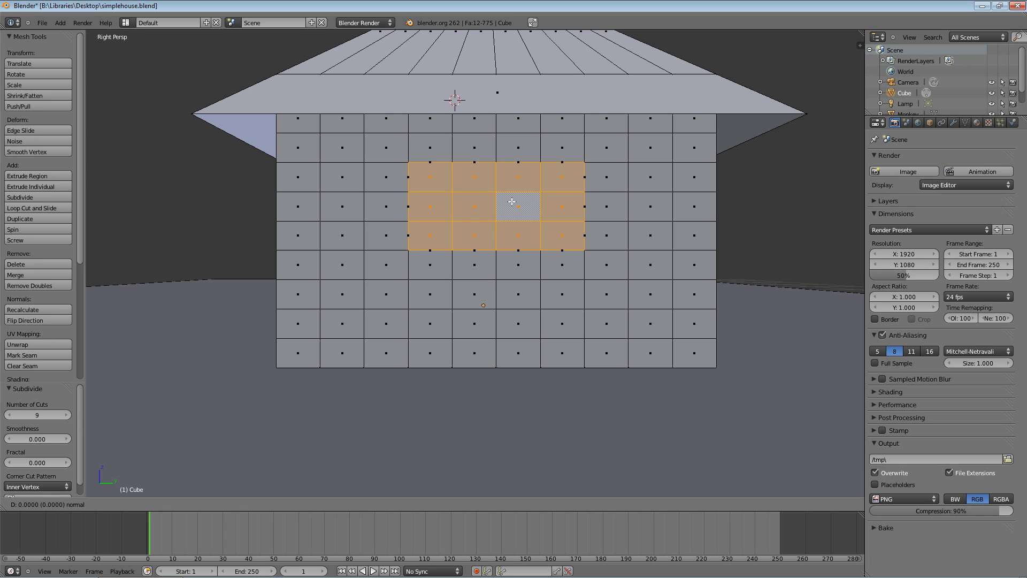
{"action": "key", "text": "x"}
{"action": "type", "text": "0.1"}
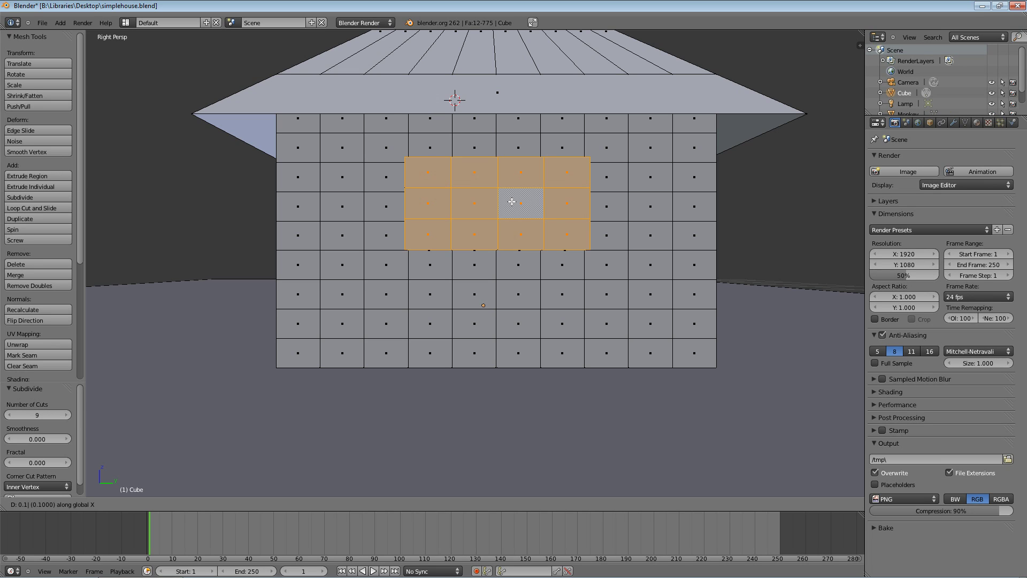
{"action": "key", "text": "BackSpace"}
{"action": "type", "text": "0"}
{"action": "type", "text": "-.1"}
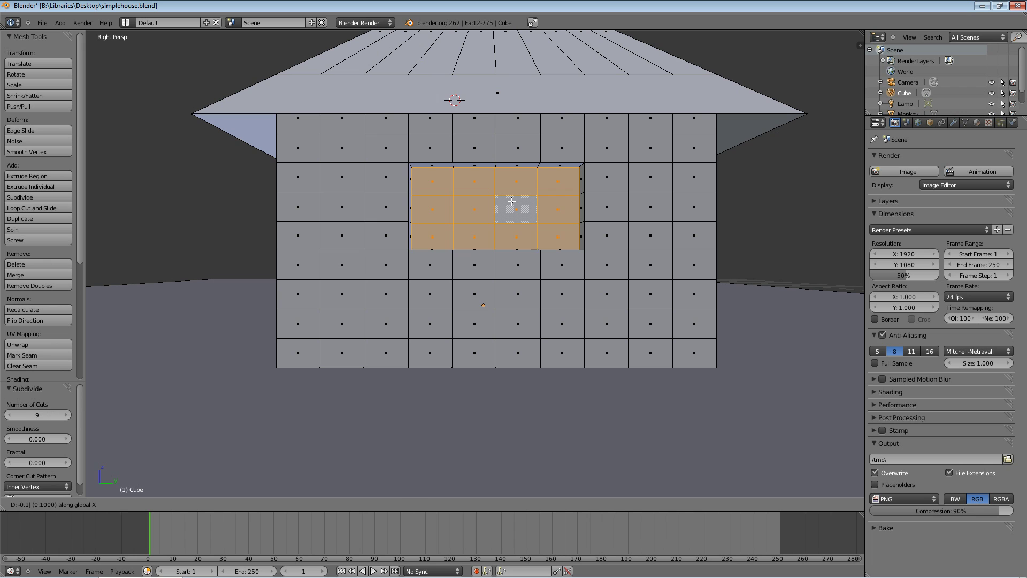
{"action": "key", "text": "Return"}
{"action": "right_click_drag", "start_coordinate": [525, 283], "coordinate": [513, 296]}
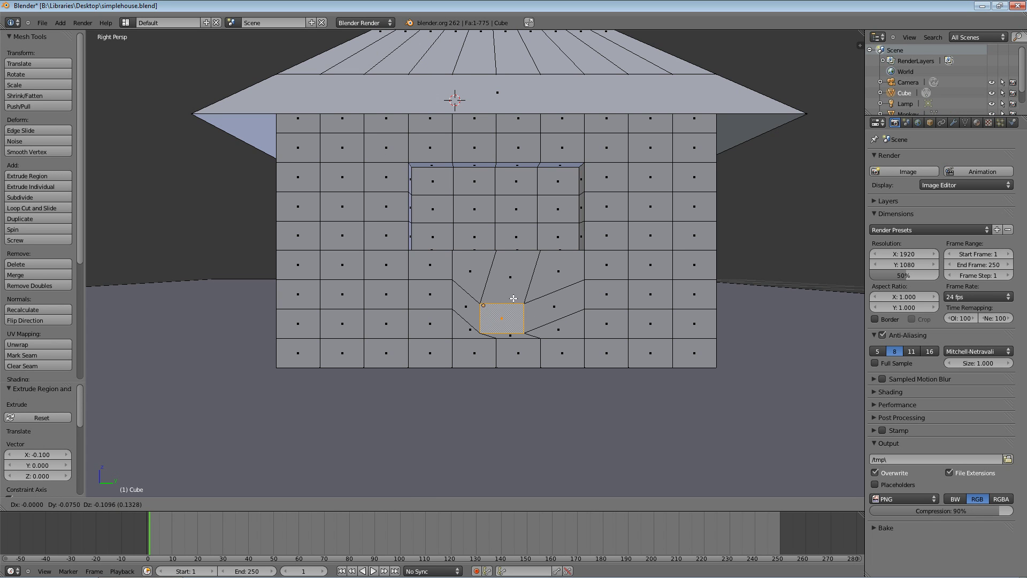
{"action": "key", "text": "Escape"}
{"action": "middle_click_drag", "start_coordinate": [532, 258], "coordinate": [336, 253]}
{"action": "key", "text": "Tab"}
{"action": "middle_click_drag", "start_coordinate": [382, 229], "coordinate": [396, 252]}
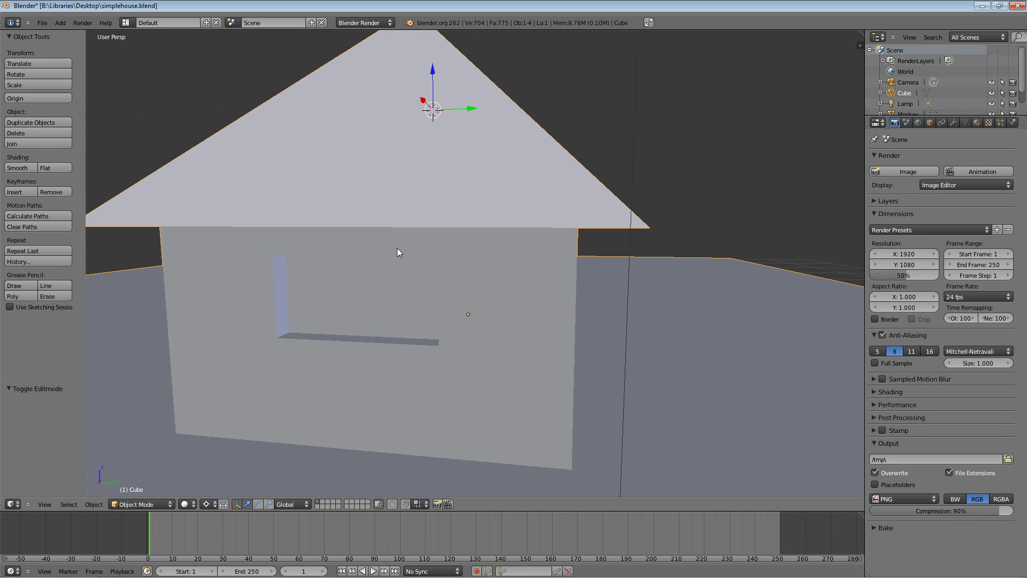
{"action": "key", "text": "Tab"}
{"action": "middle_click_drag", "start_coordinate": [537, 323], "coordinate": [503, 319]}
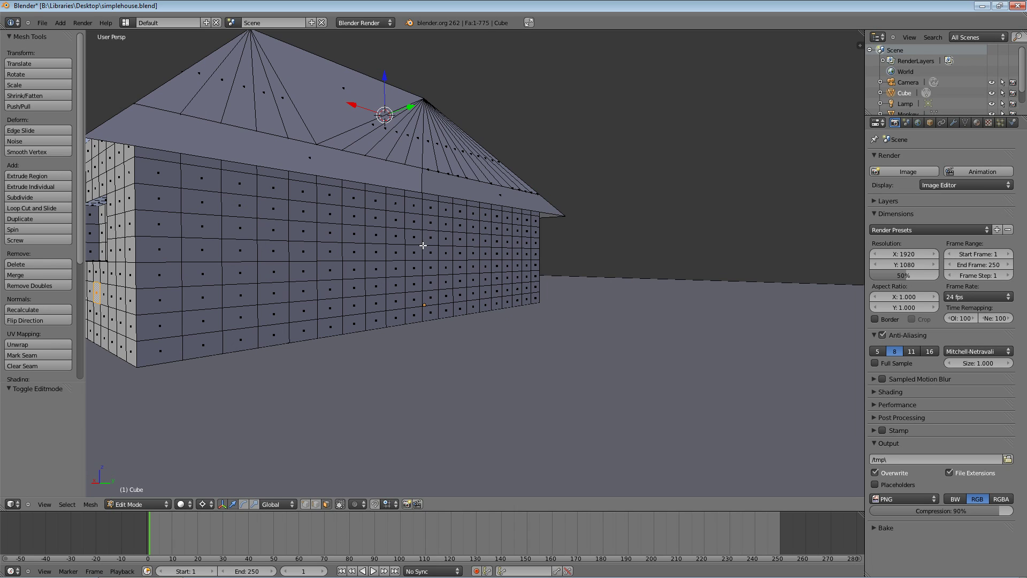
Step: Load House.blend through File > Open from the Blender Stuff folder and orbit to inspect it
{"action": "left_click", "coordinate": [41, 23]}
{"action": "left_click", "coordinate": [51, 45]}
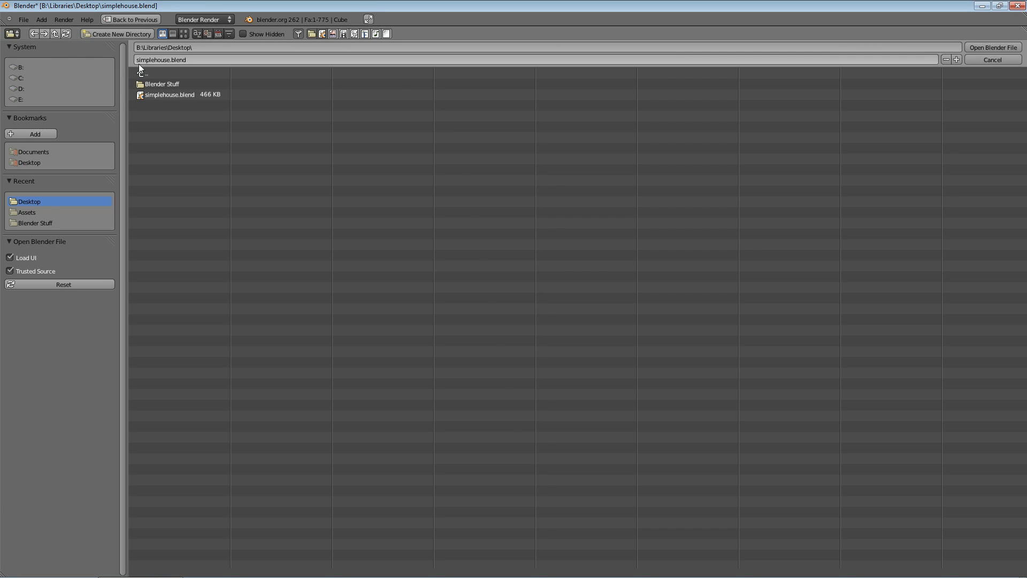
{"action": "left_click", "coordinate": [161, 86]}
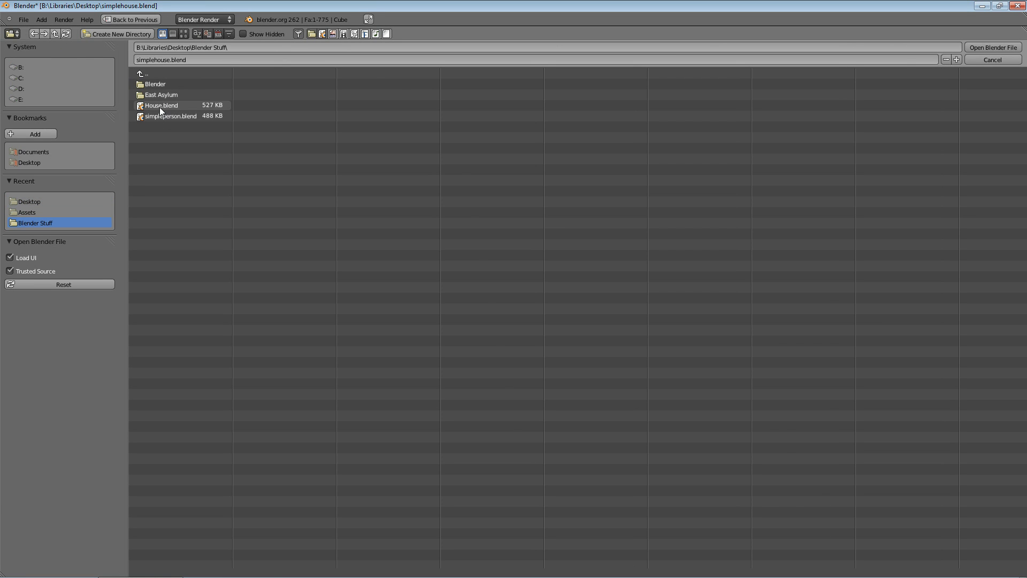
{"action": "double_click", "coordinate": [159, 106]}
{"action": "middle_click_drag", "start_coordinate": [444, 210], "coordinate": [603, 223]}
{"action": "middle_click_drag", "start_coordinate": [740, 266], "coordinate": [737, 272]}
Step: Return to Object Mode, frame the house, and render it with F12 to show windows, door and shadows
{"action": "key", "text": "Tab"}
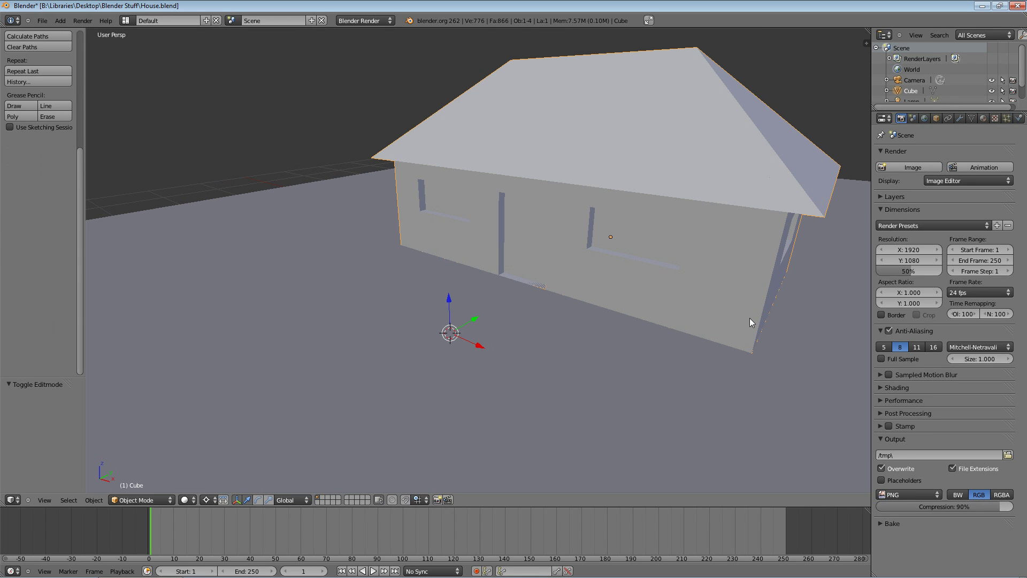
{"action": "mouse_move", "coordinate": [759, 324]}
{"action": "middle_mouse_down"}
{"action": "mouse_move", "coordinate": [739, 323]}
{"action": "mouse_move", "coordinate": [752, 324]}
{"action": "middle_mouse_up"}
{"action": "scroll", "coordinate": [751, 323], "scroll_direction": "down", "scroll_amount": 6}
{"action": "scroll", "coordinate": [753, 323], "scroll_direction": "up", "scroll_amount": 3}
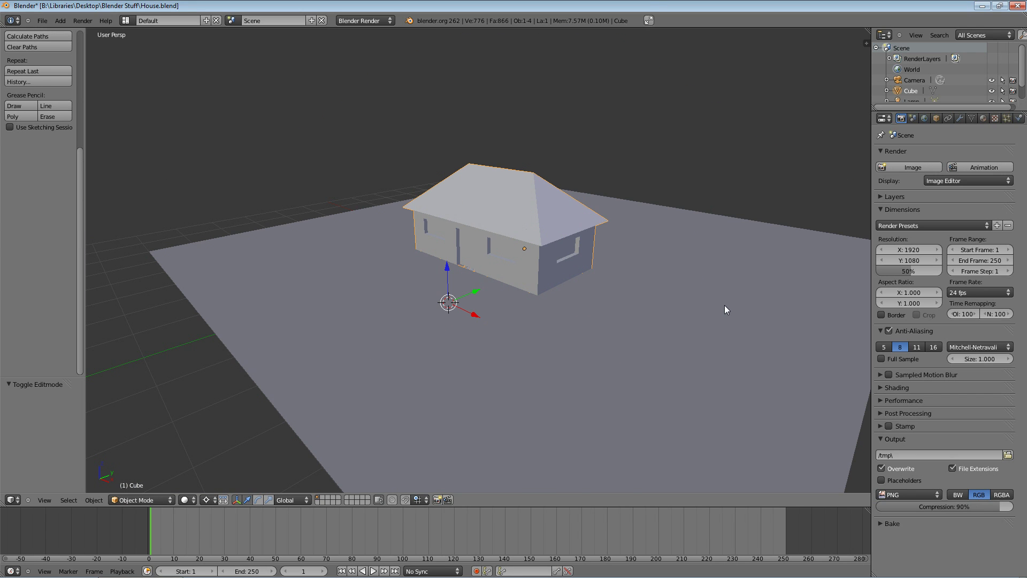
{"action": "key", "text": "F12"}
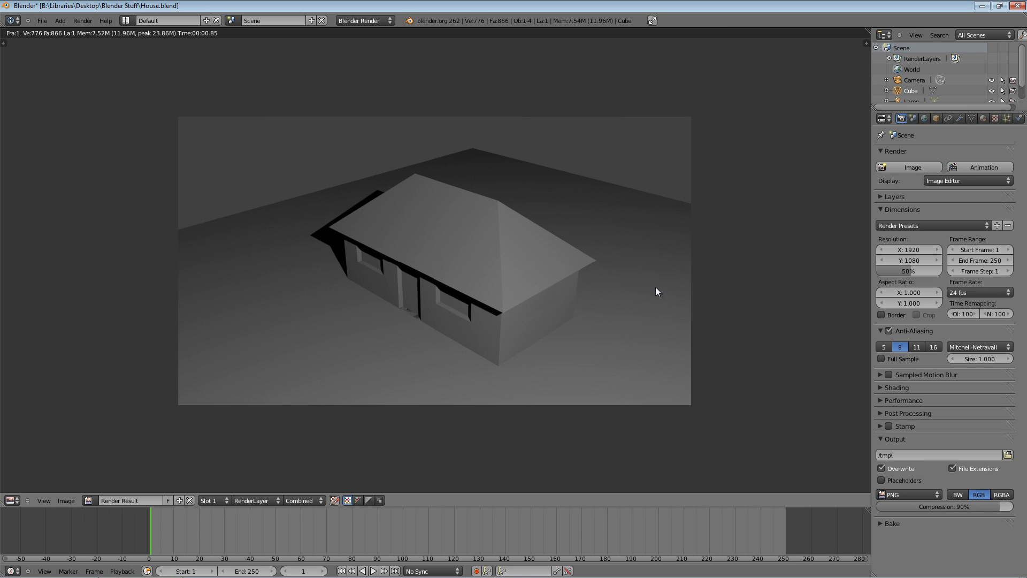